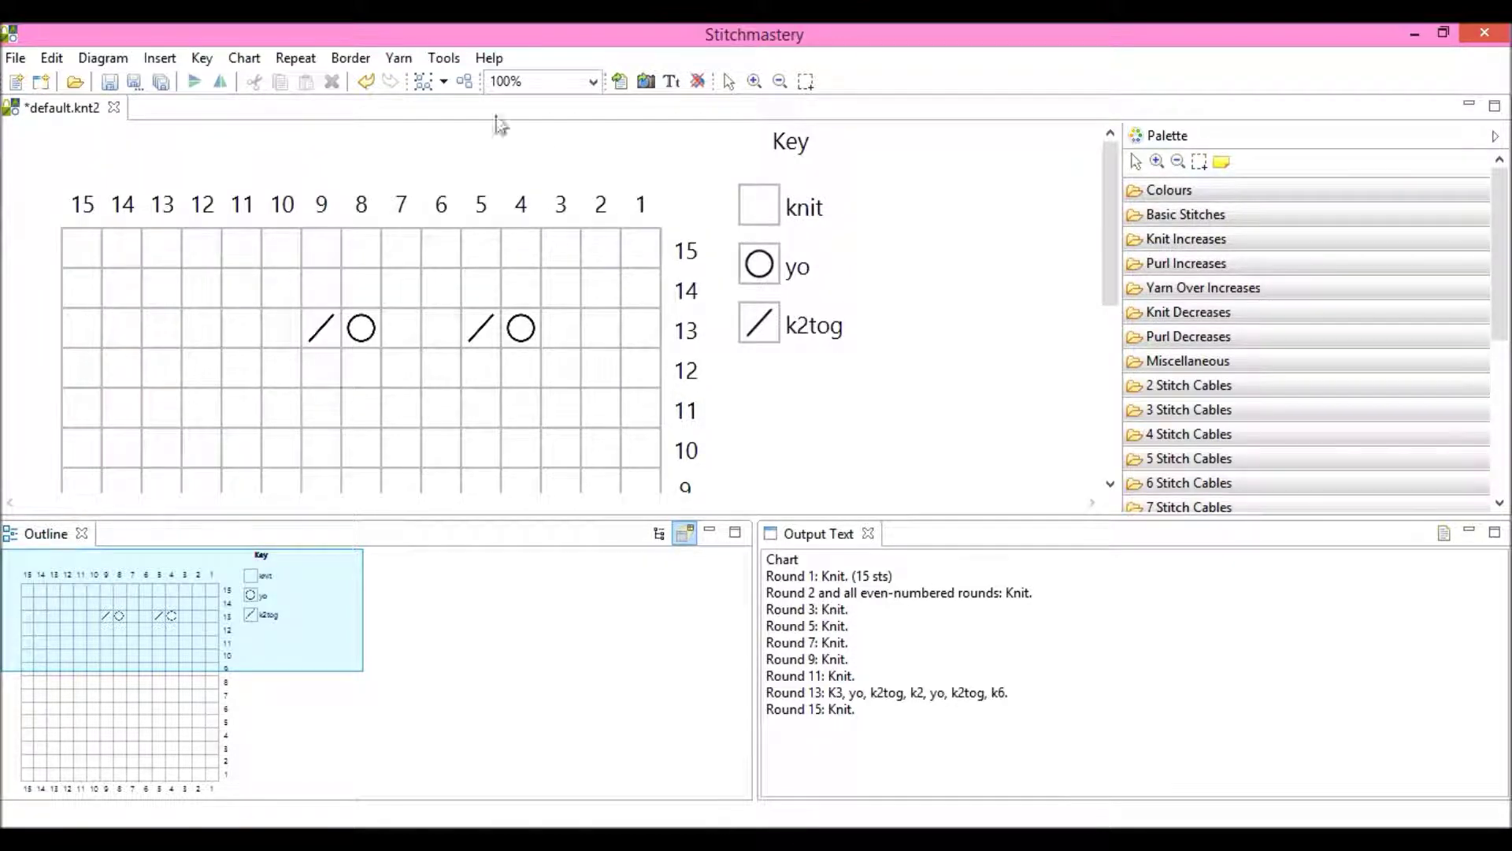
Open the Preferences dialog from the Tools menu.
left_click(446, 60)
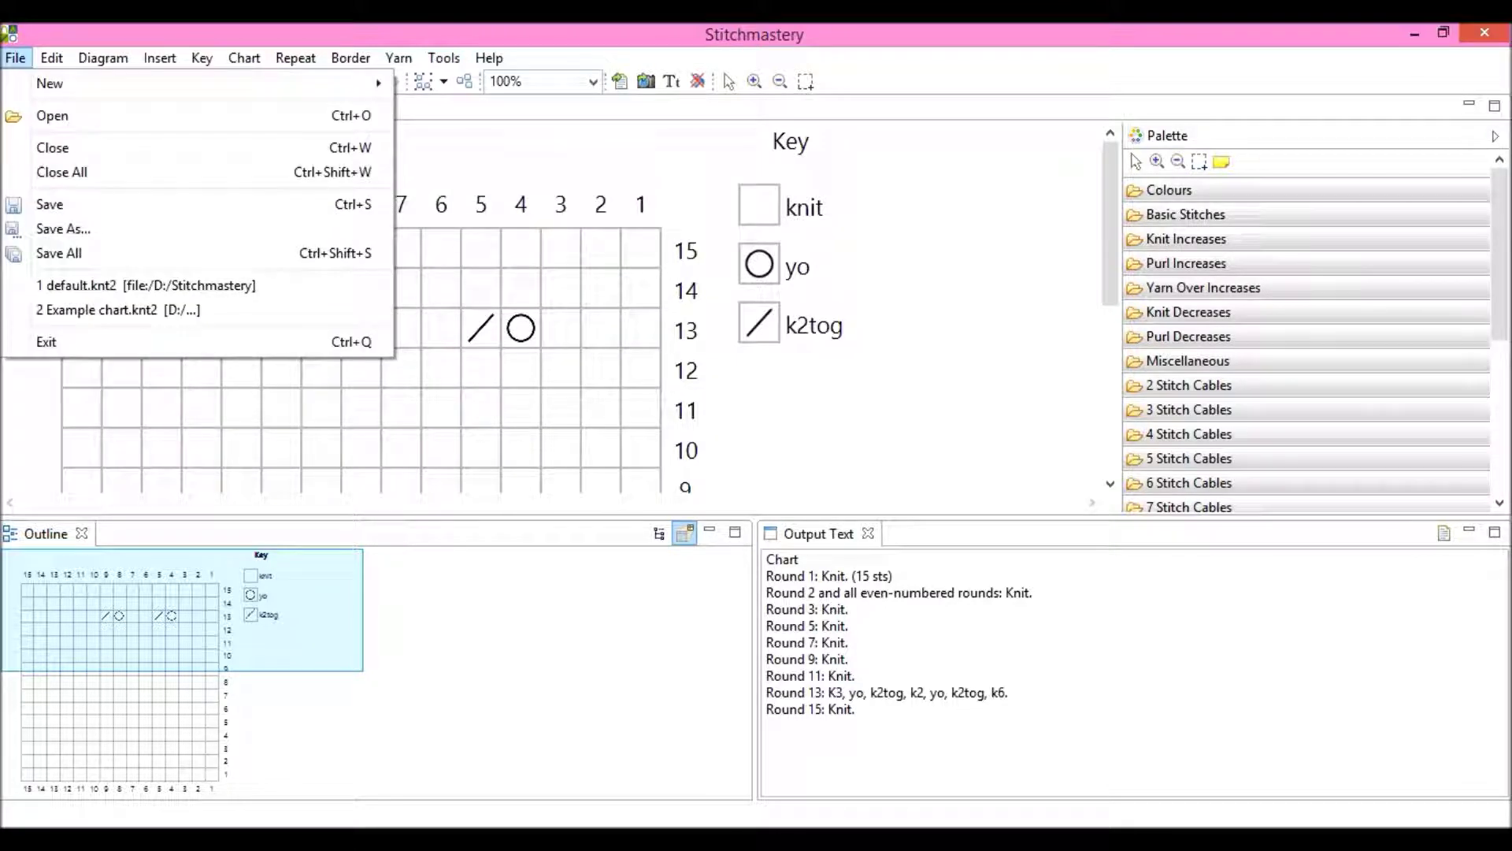
mouse_move(30, 62)
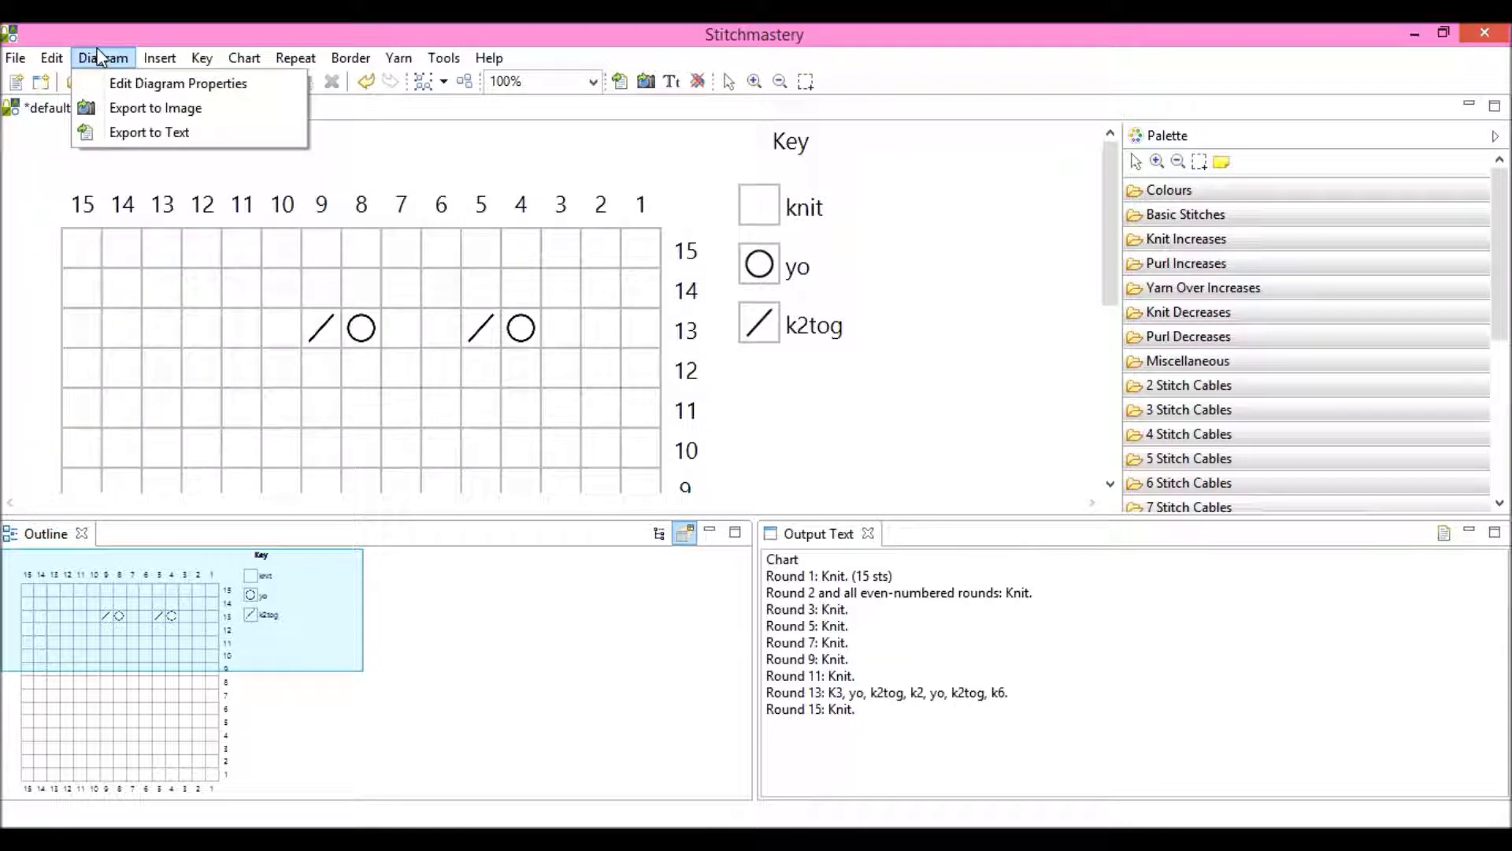
mouse_move(445, 58)
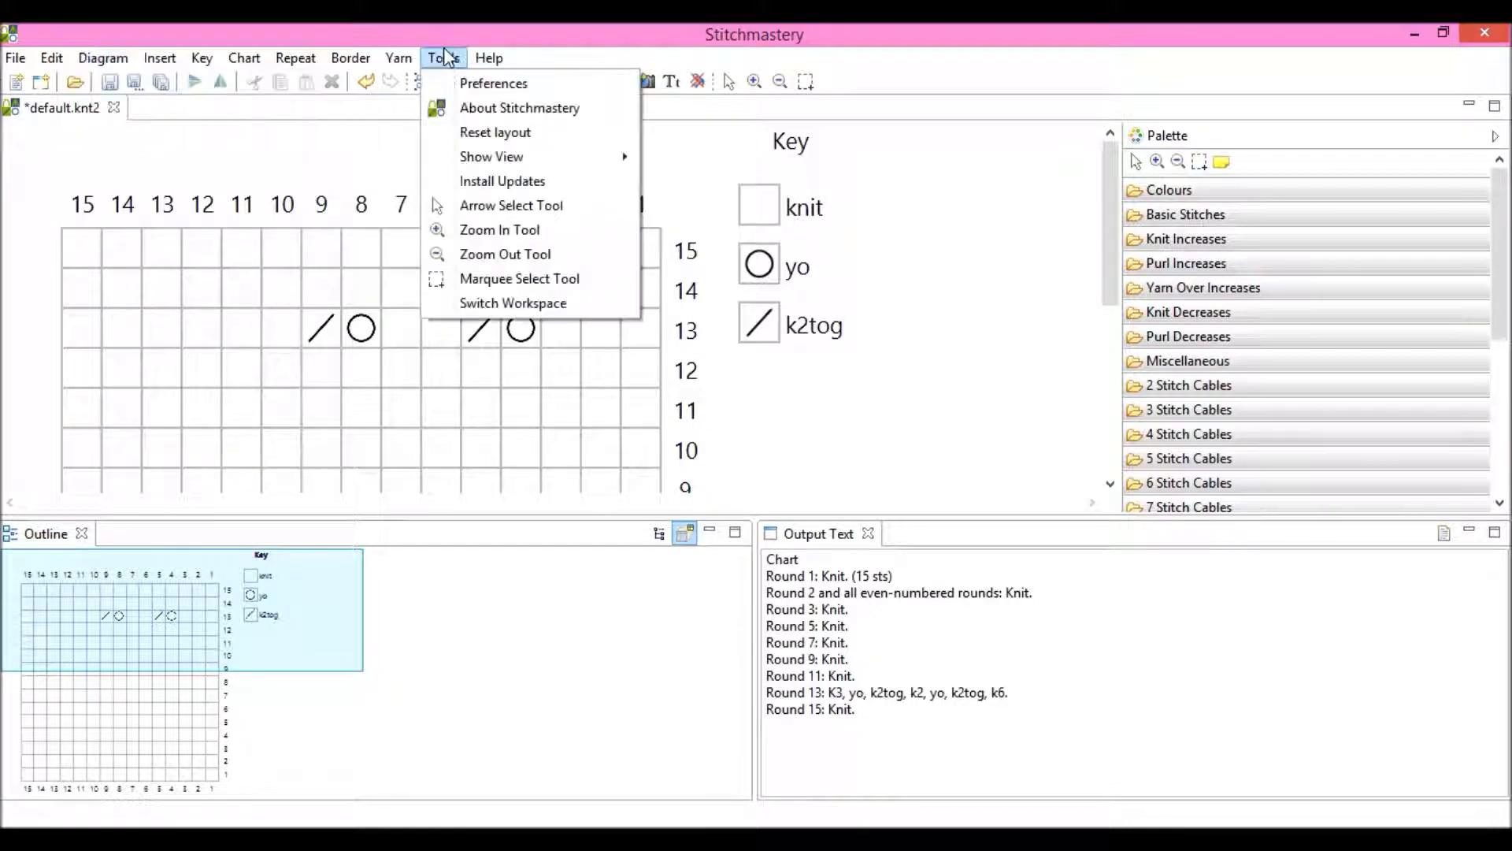
left_click(482, 86)
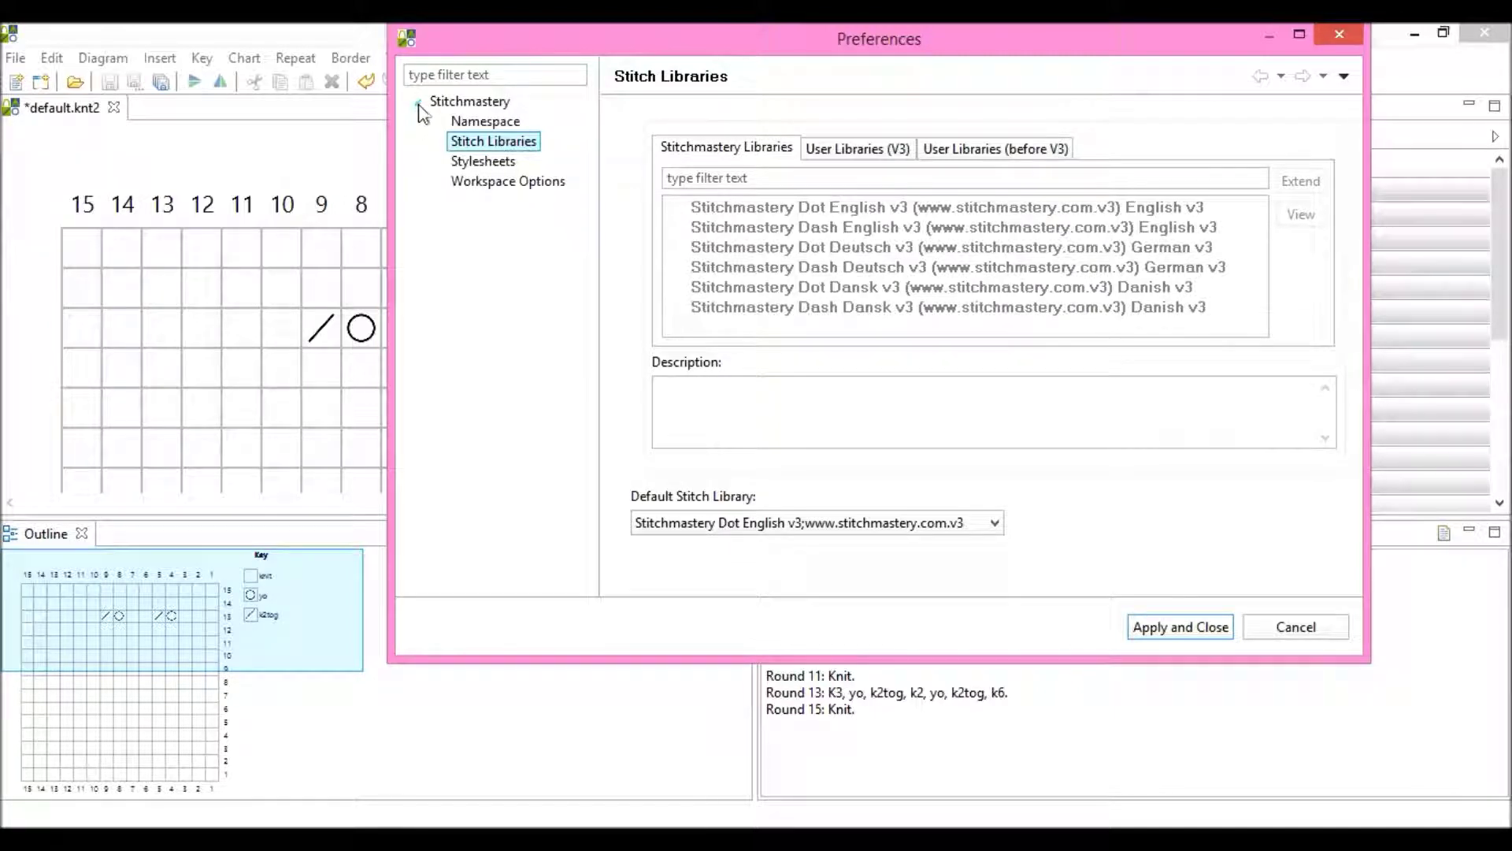
Expand the Stitchmastery settings and show the Stitch Libraries page.
left_click(419, 102)
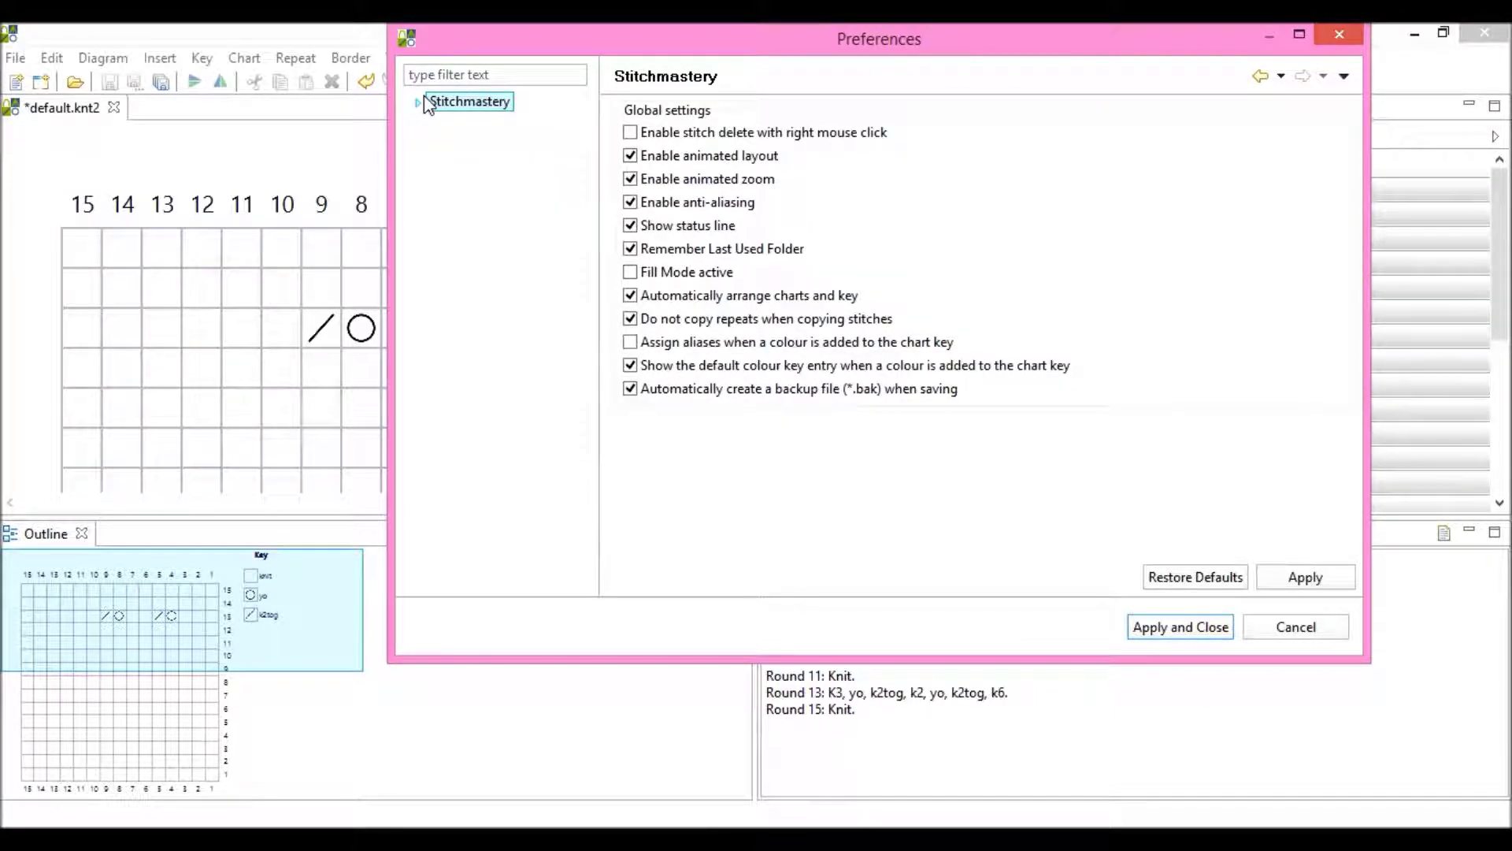
left_click(419, 104)
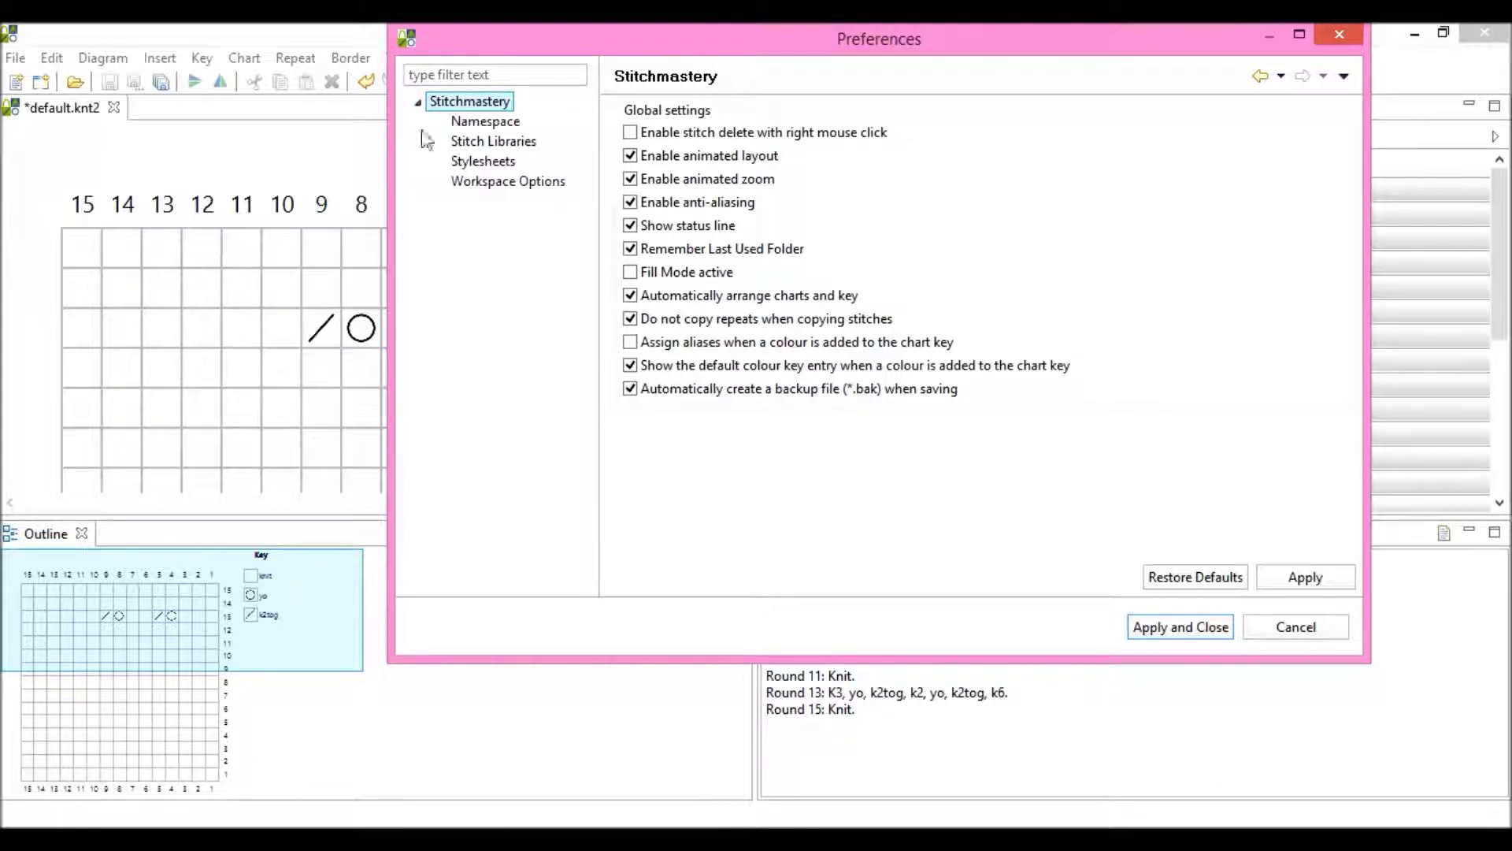
left_click(470, 142)
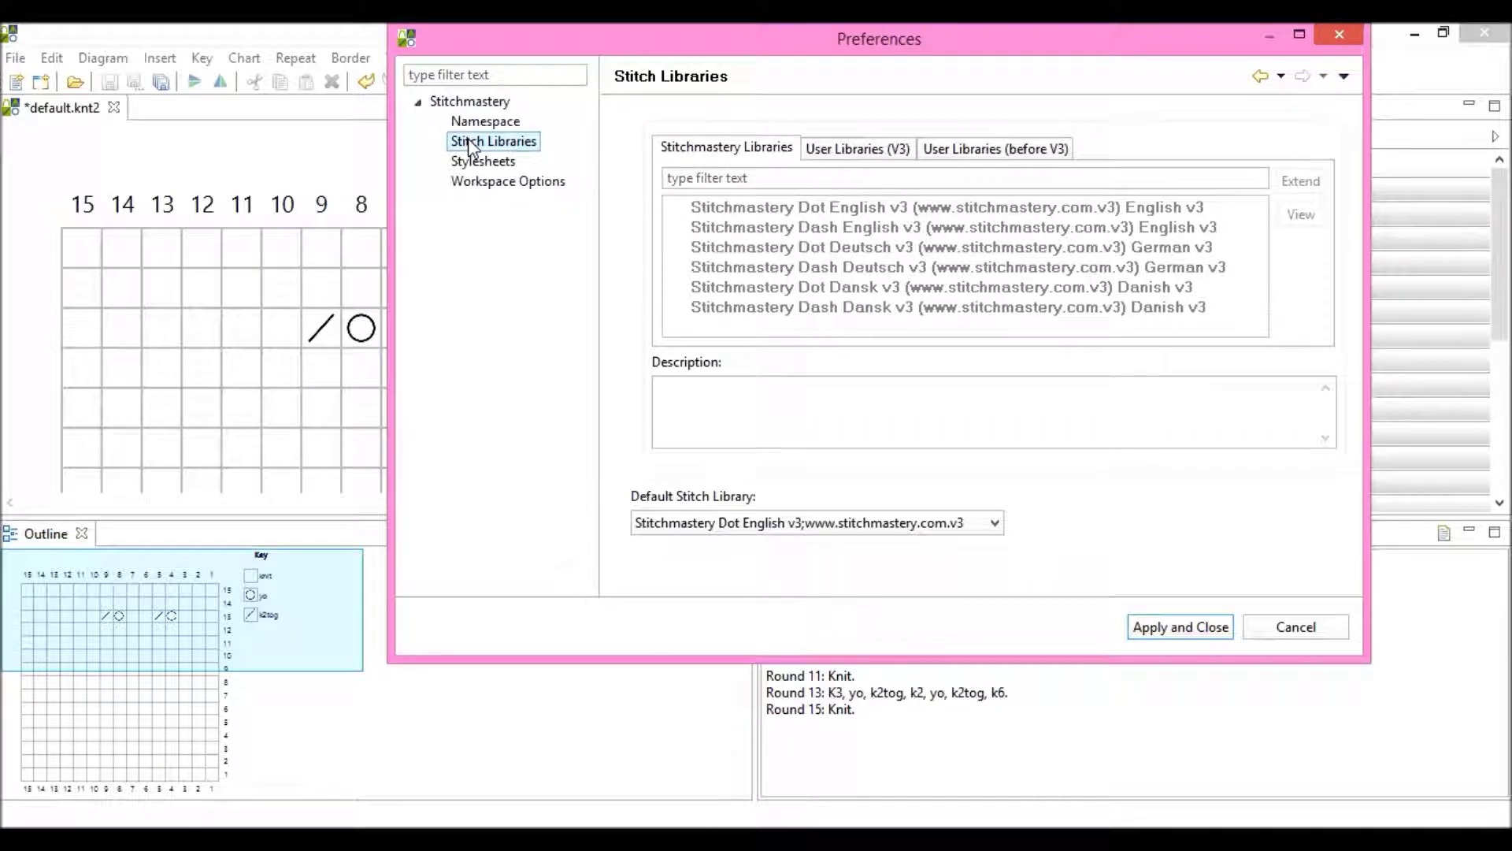
Select Stitchmastery Dot English v3 and start a new user library extending it.
left_click(730, 208)
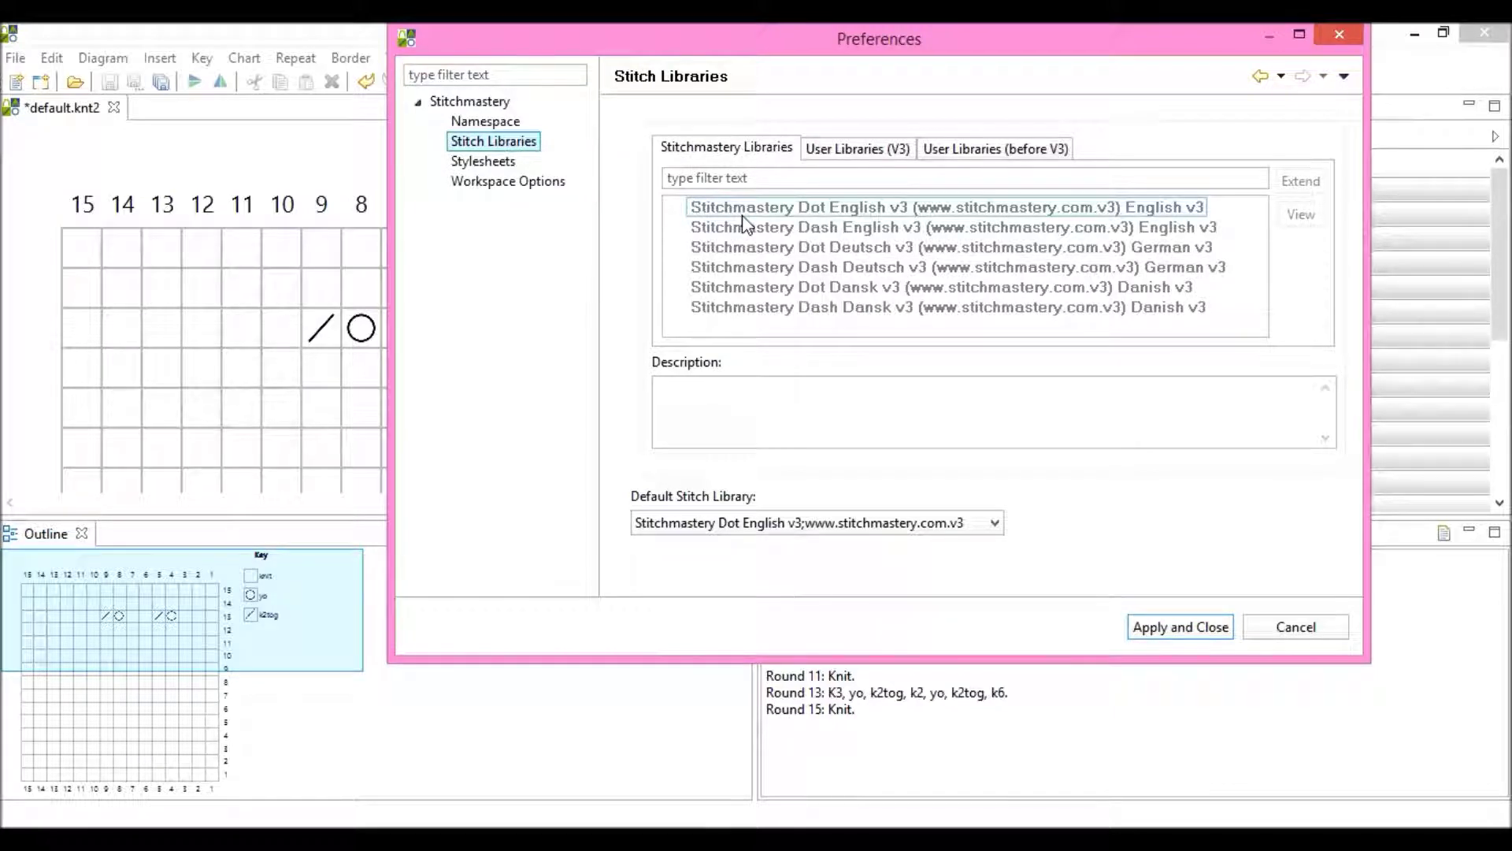
left_click(780, 268)
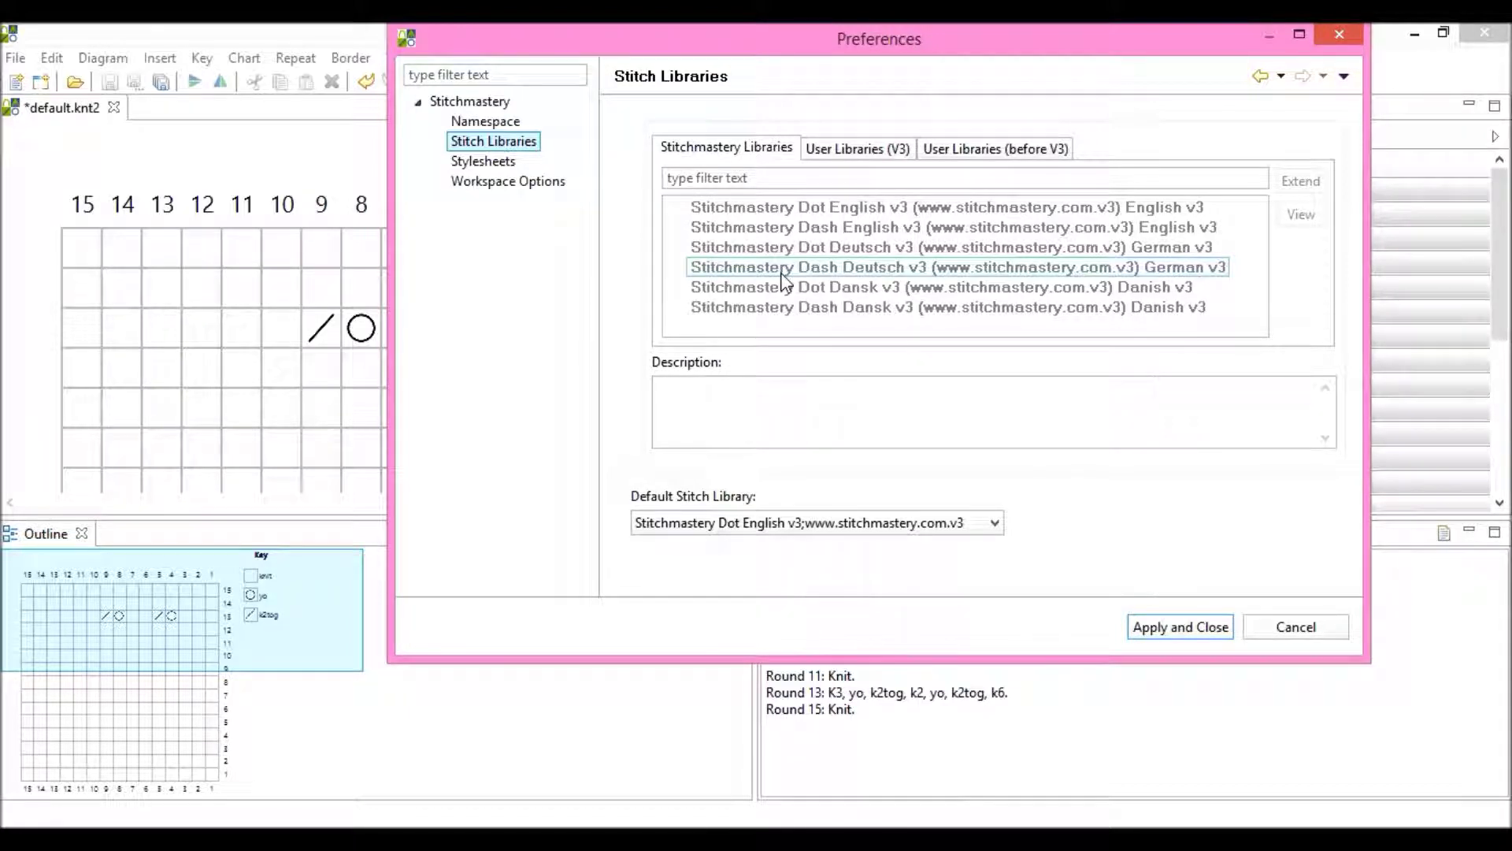
left_click(785, 289)
left_click(847, 271)
left_click(859, 251)
left_click(873, 228)
left_click(886, 206)
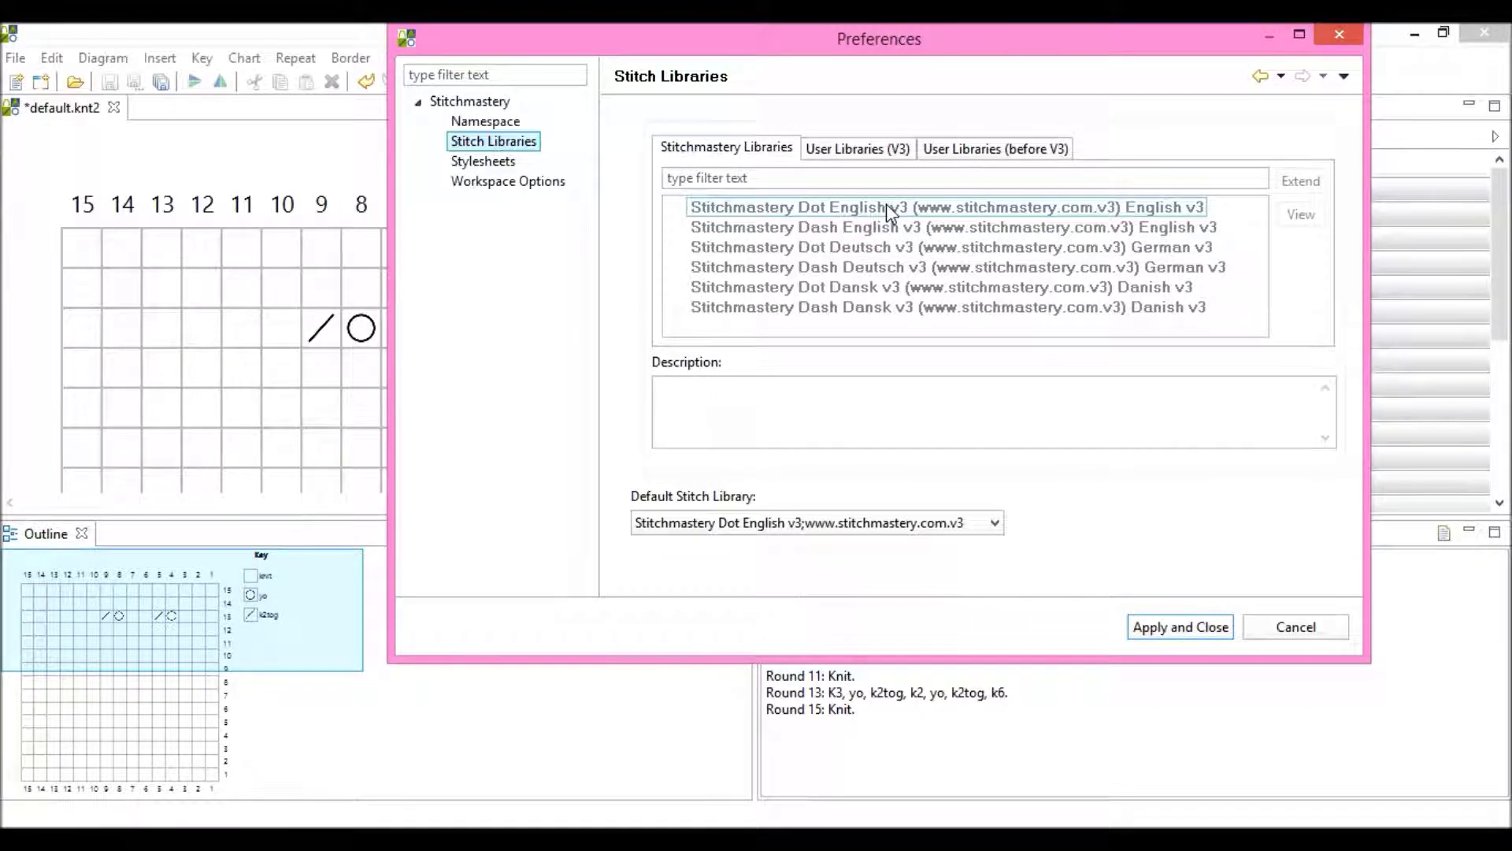
left_click(886, 206)
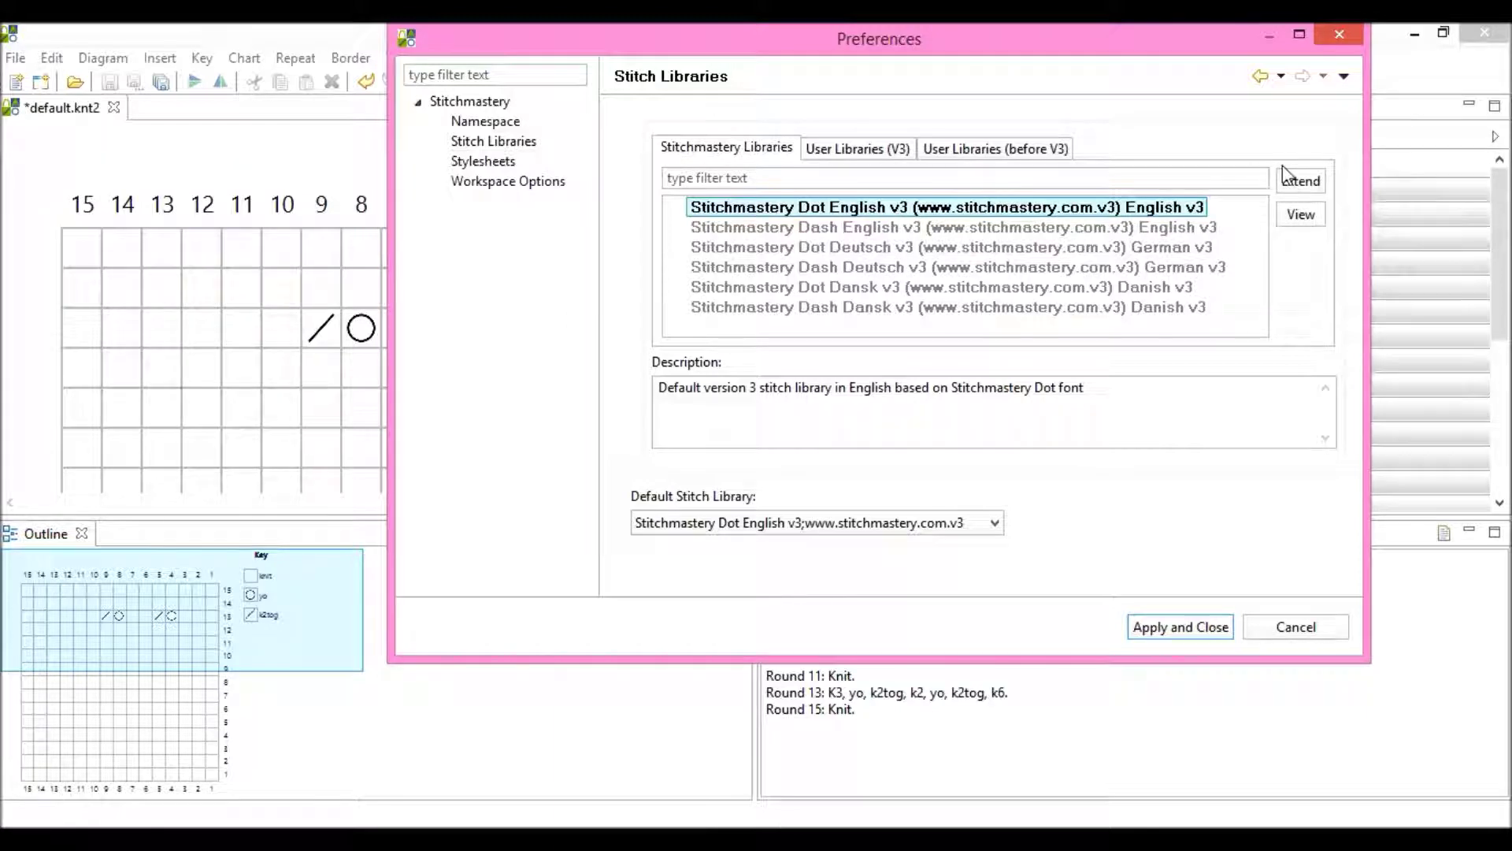
left_click(1302, 181)
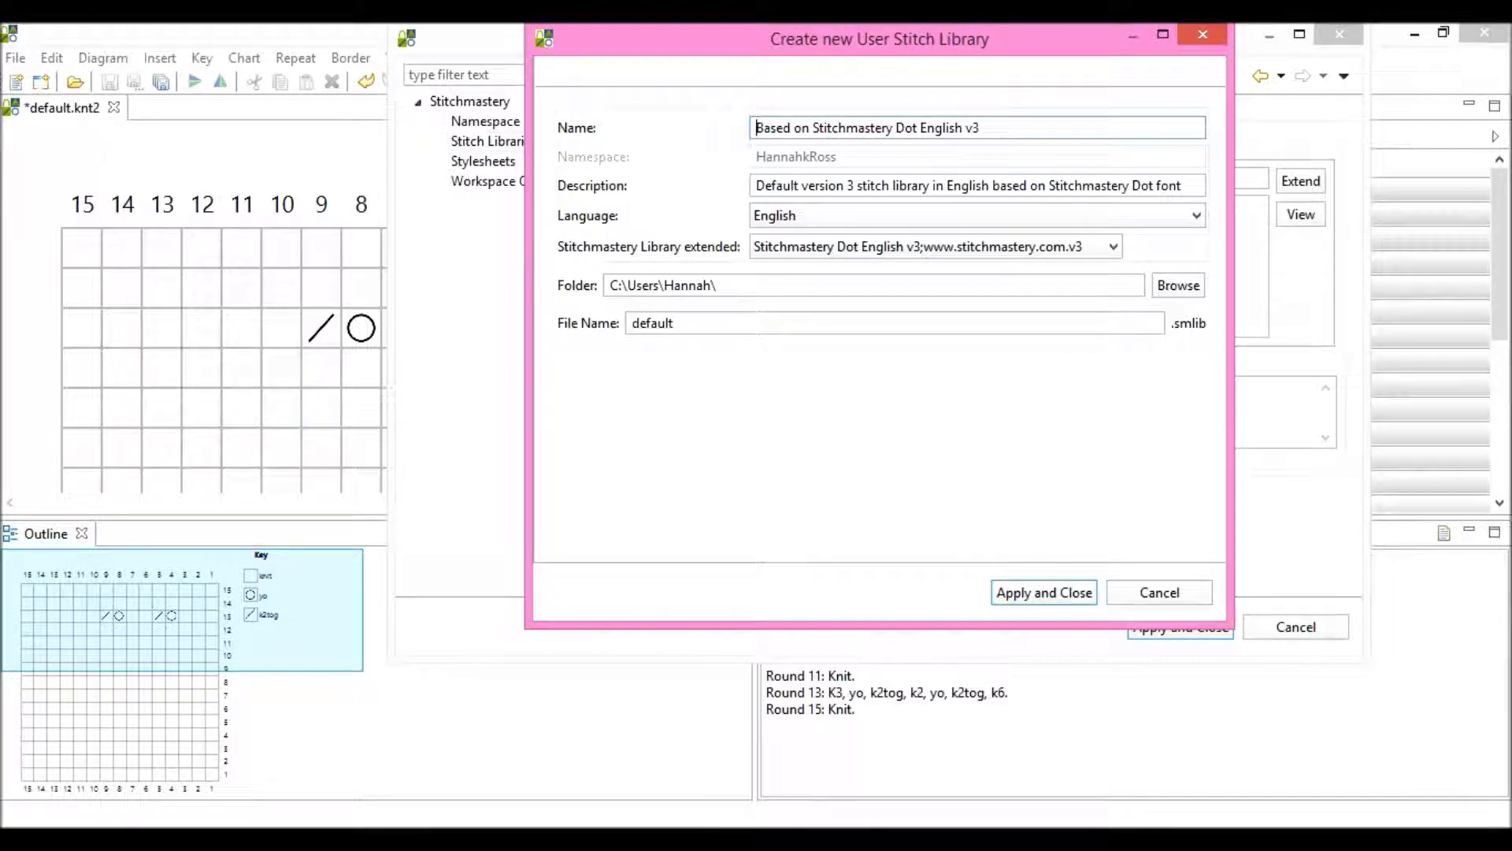
Replace the prefilled name with a personal library name, enter a matching file name, and create the library.
key("shift+End")
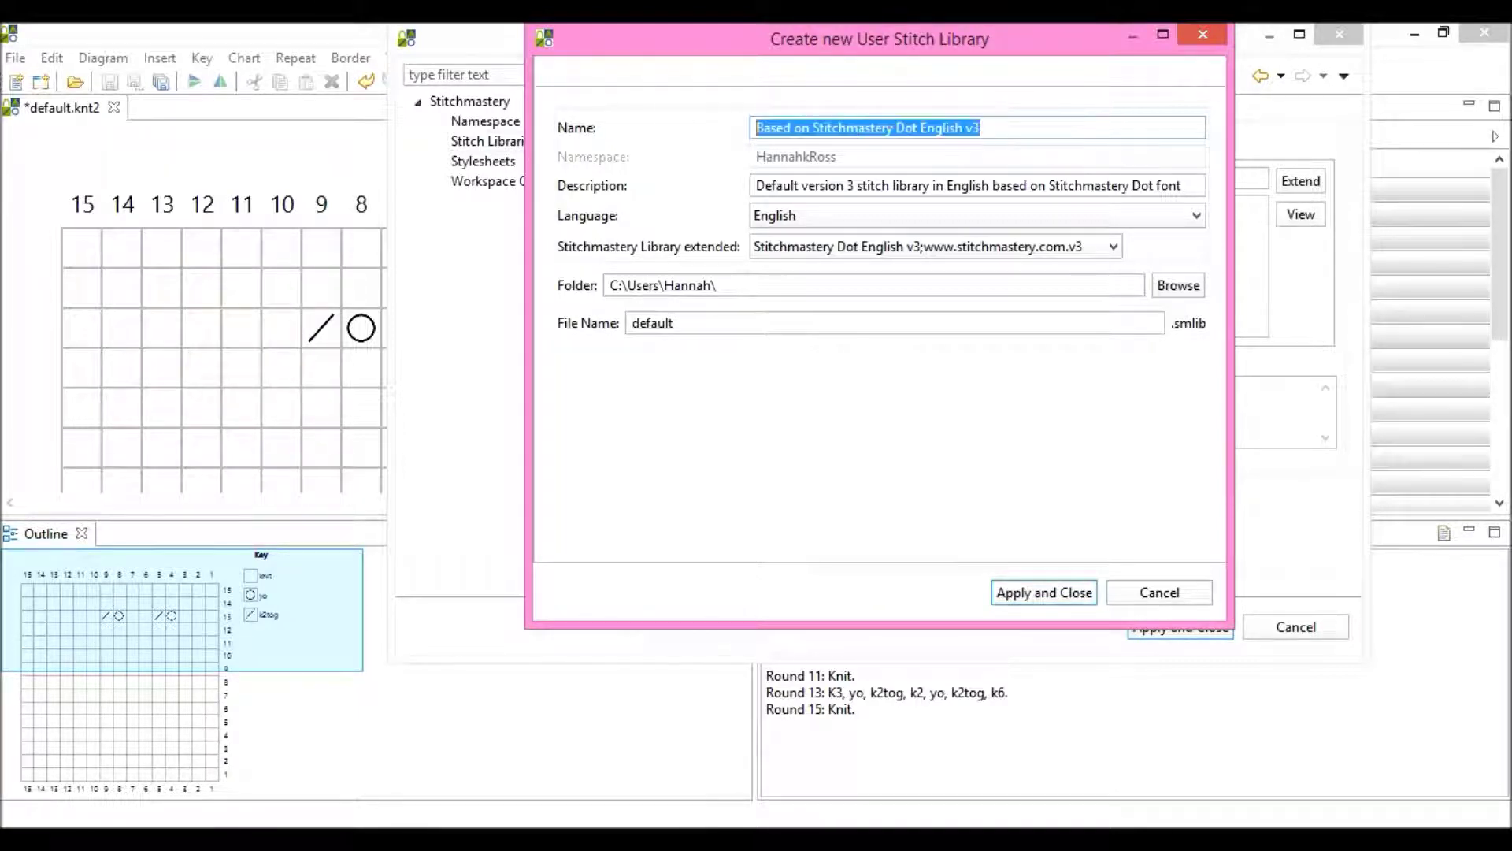
type("Hannah")
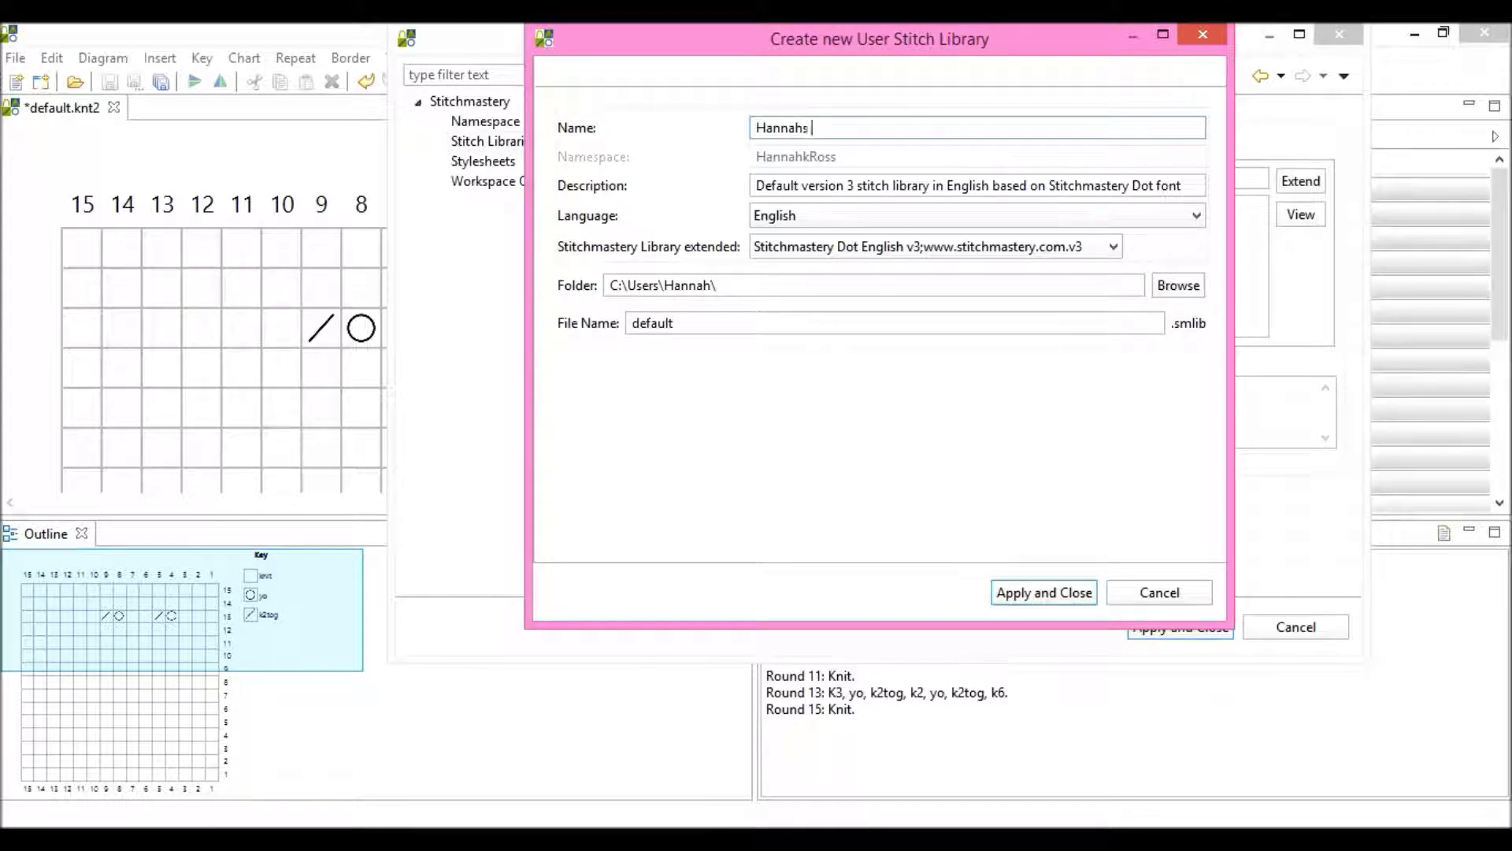
type("'s stitch library")
key("Tab")
key("Tab")
key("Tab")
key("Tab")
key("Tab")
key("Tab")
type("han")
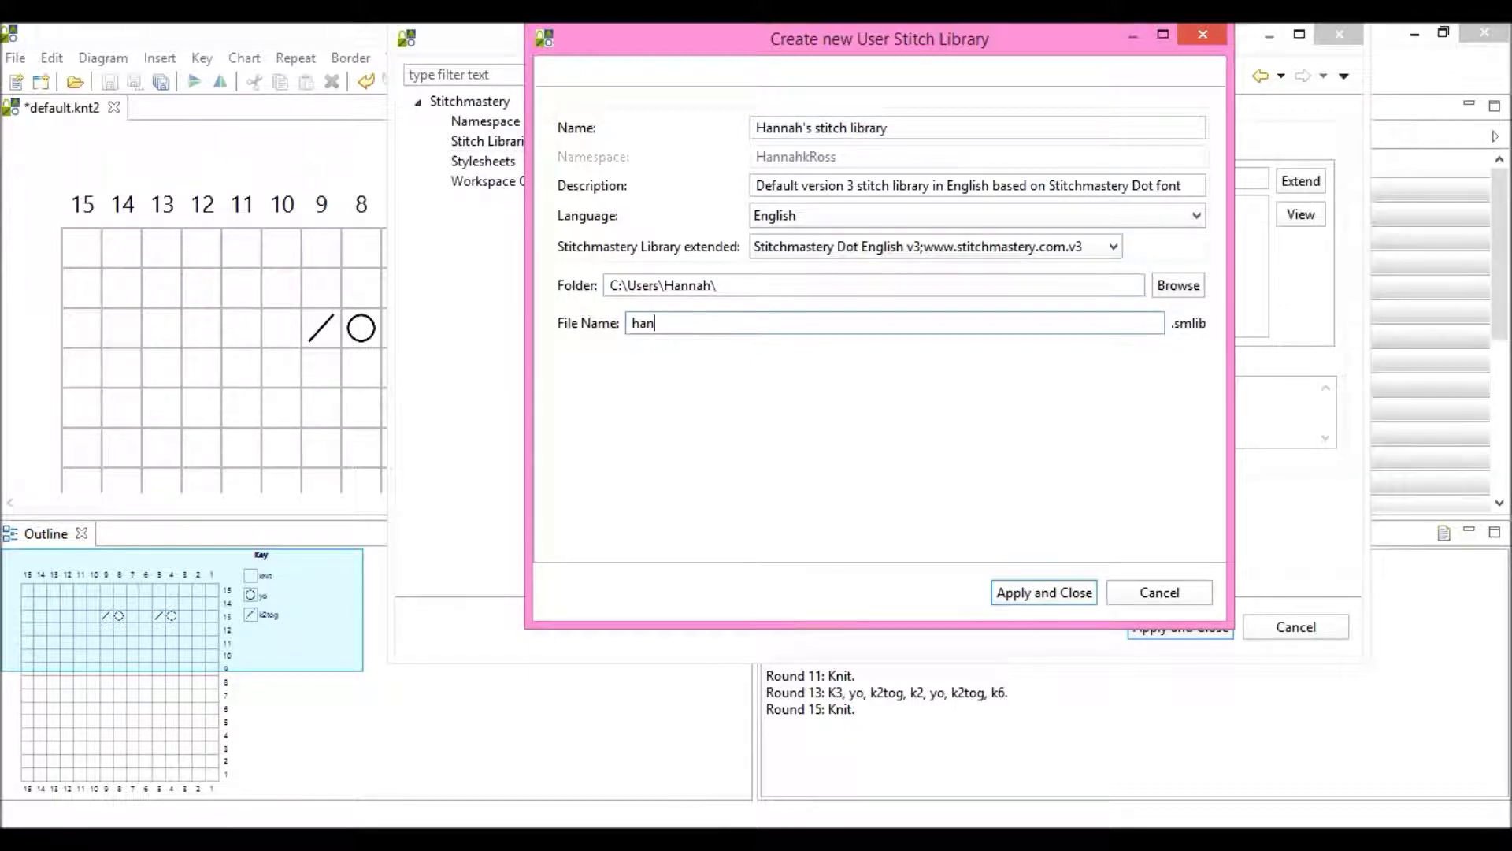
type("nahstitchlibrary")
left_click(1036, 593)
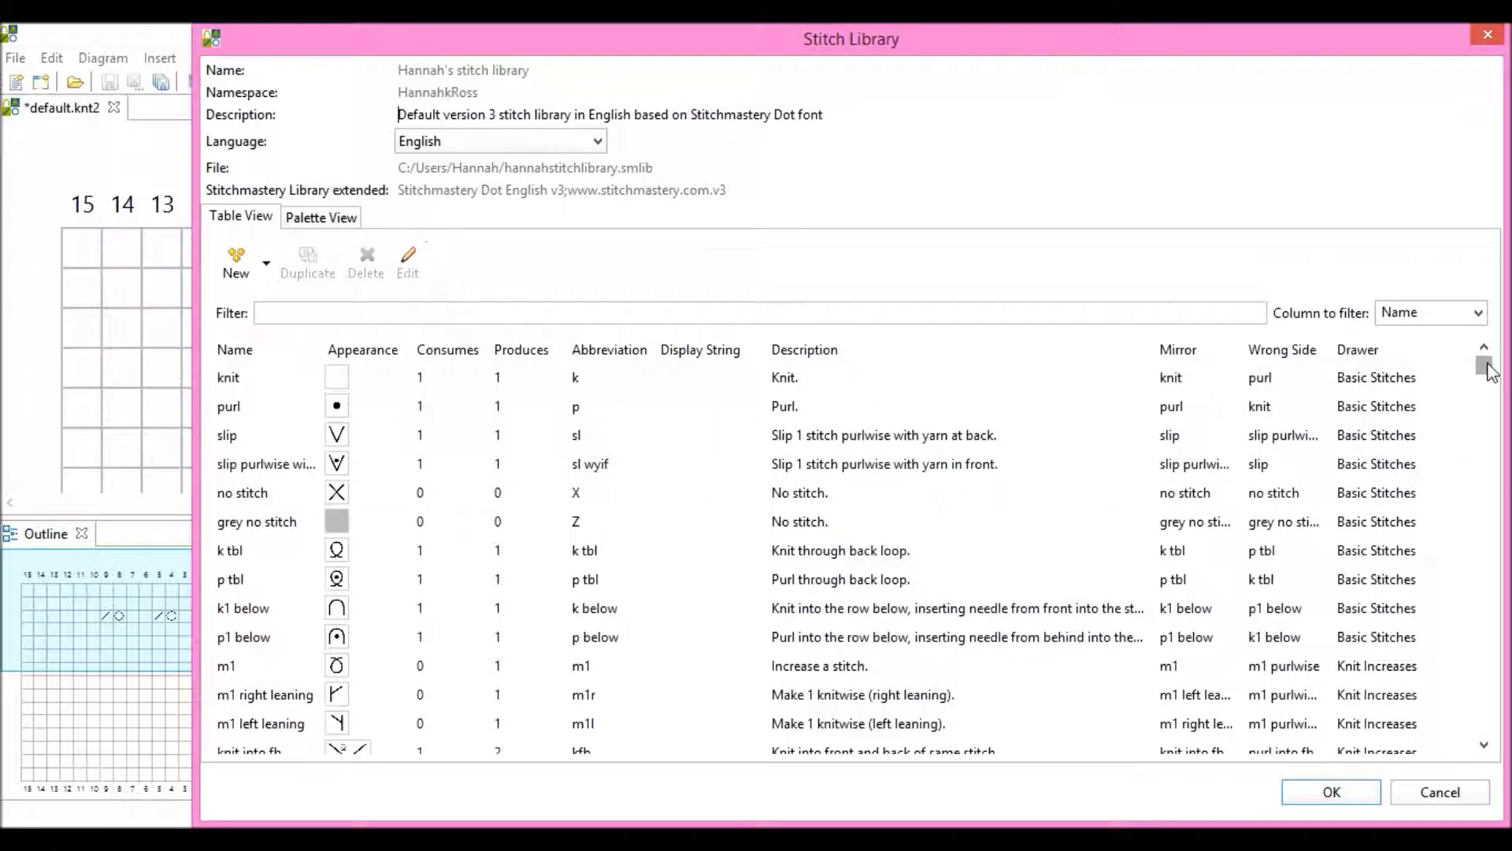
Scroll the Stitch Library table to the yo stitch and open it for editing.
left_click_drag(1484, 364, 1487, 393)
left_click(317, 521)
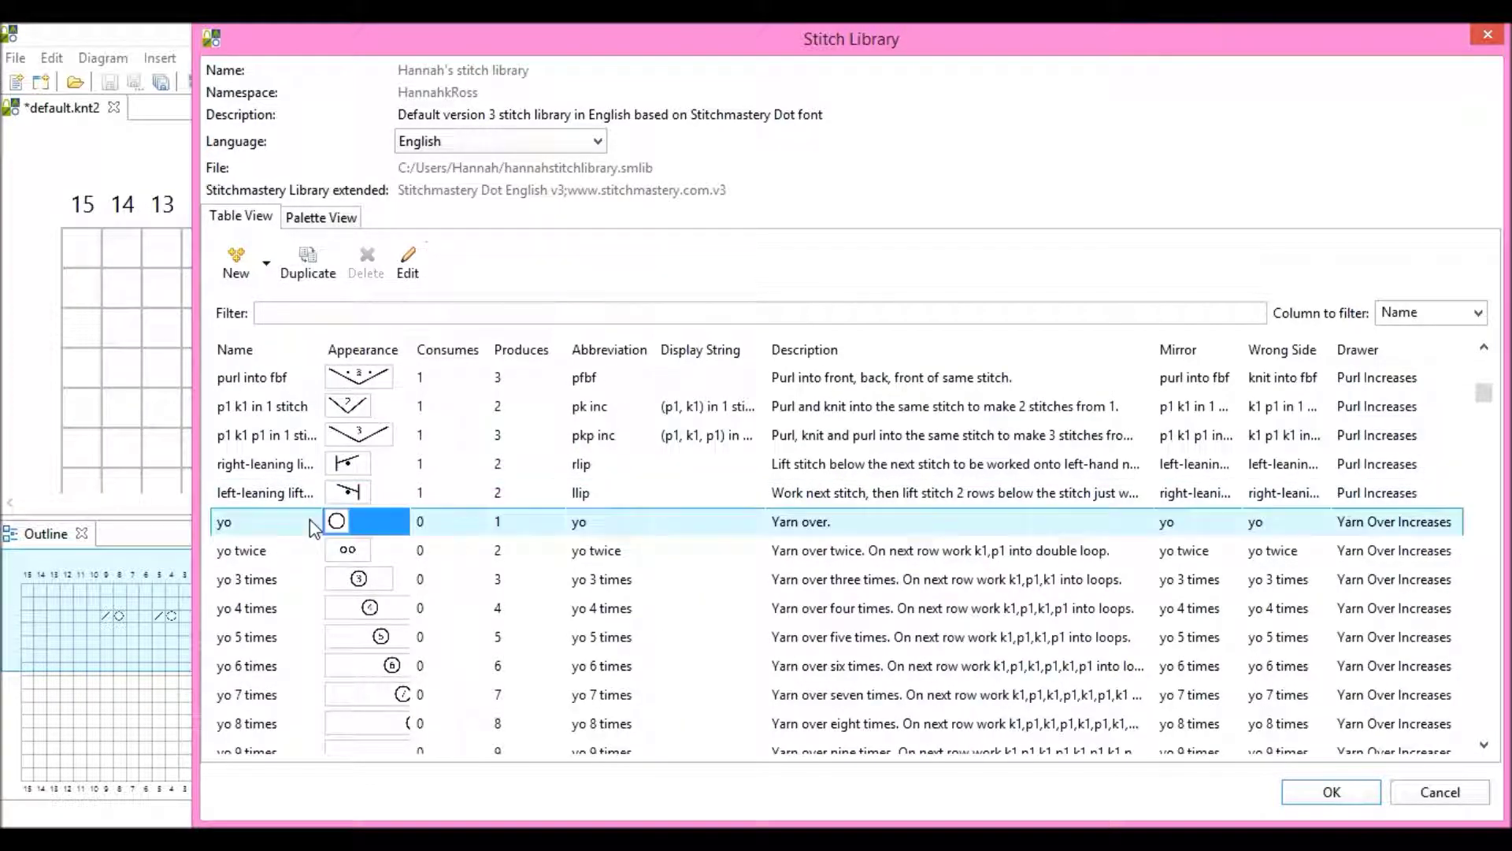
left_click(411, 265)
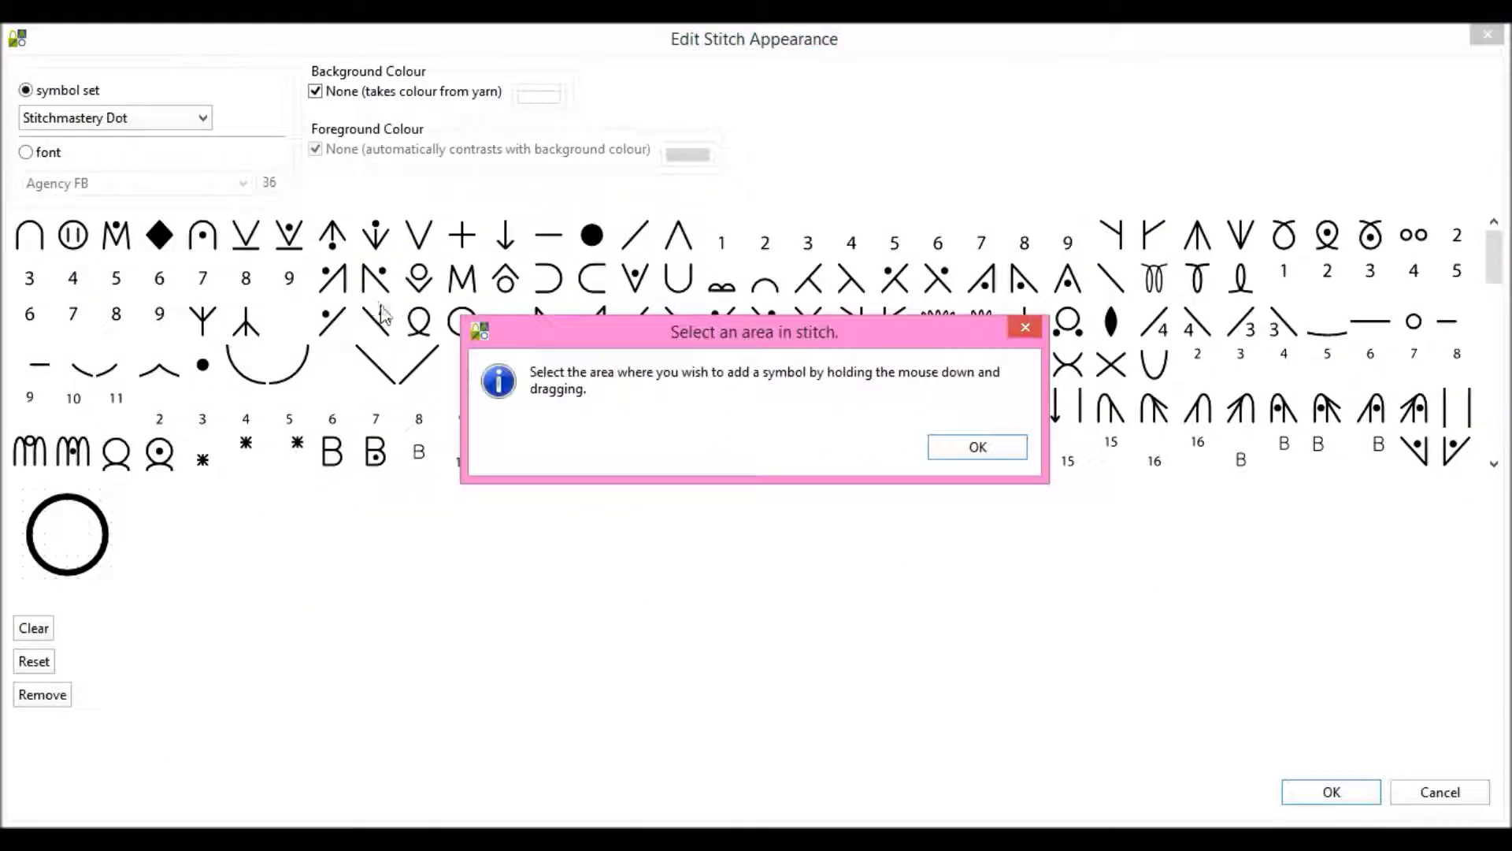
Add a small symbol inside the yo stitch's circle and confirm the new appearance.
left_click(965, 449)
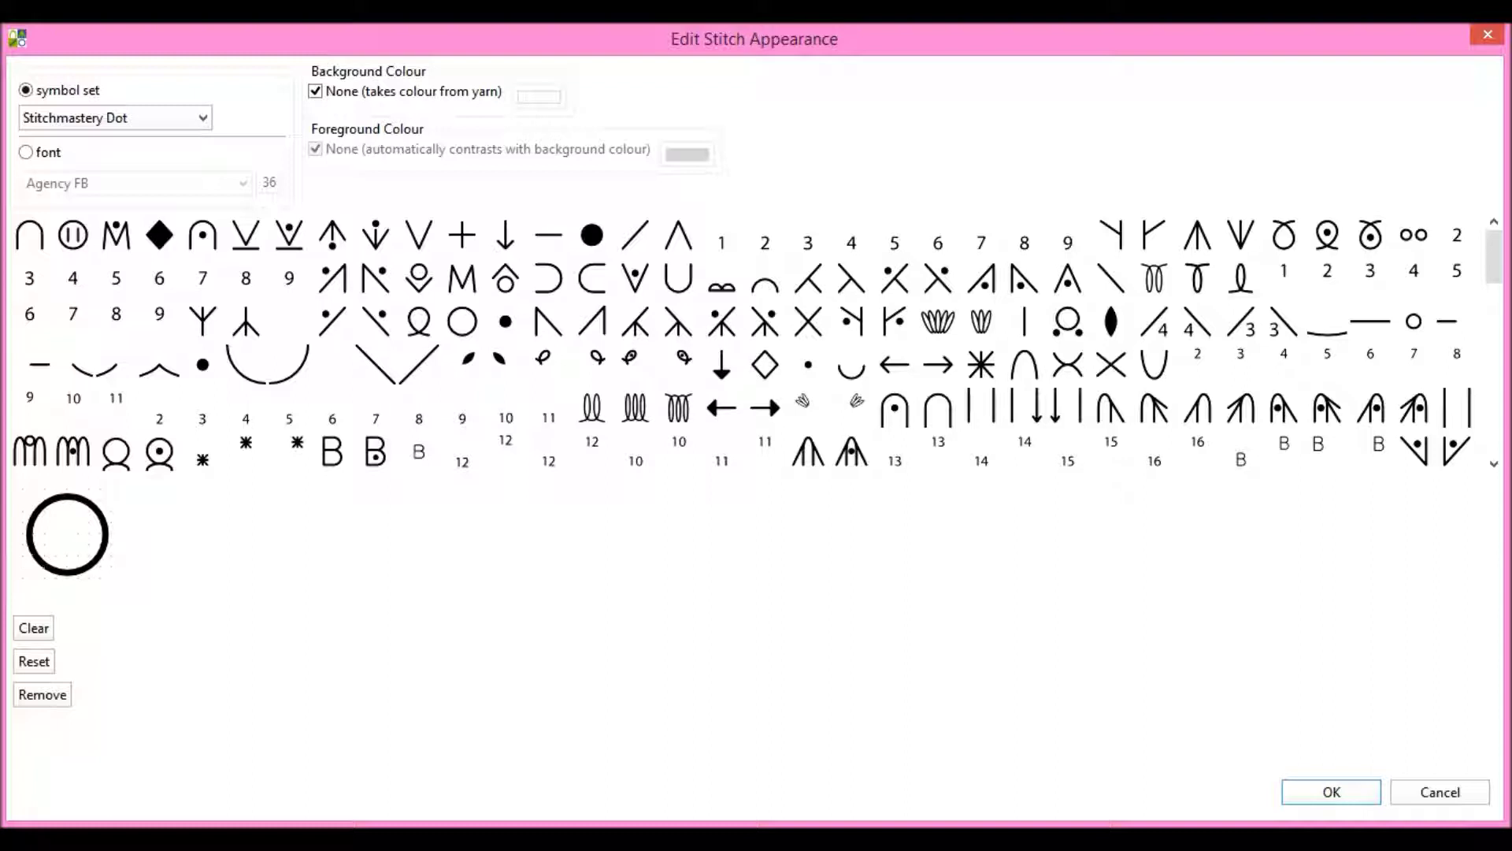
left_click(71, 542)
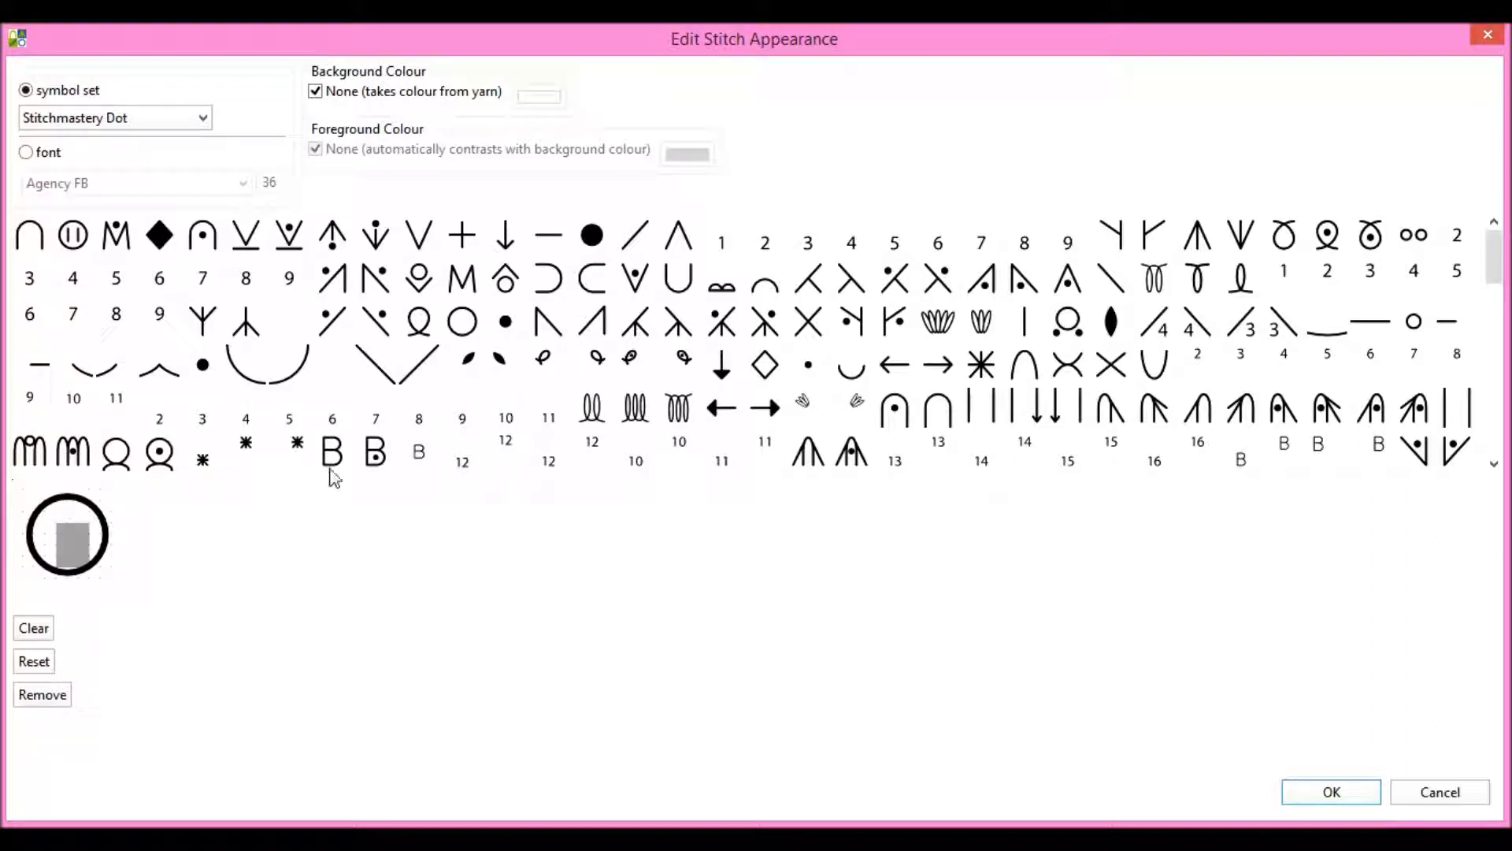
left_click(682, 326)
left_click(1327, 794)
left_click(905, 593)
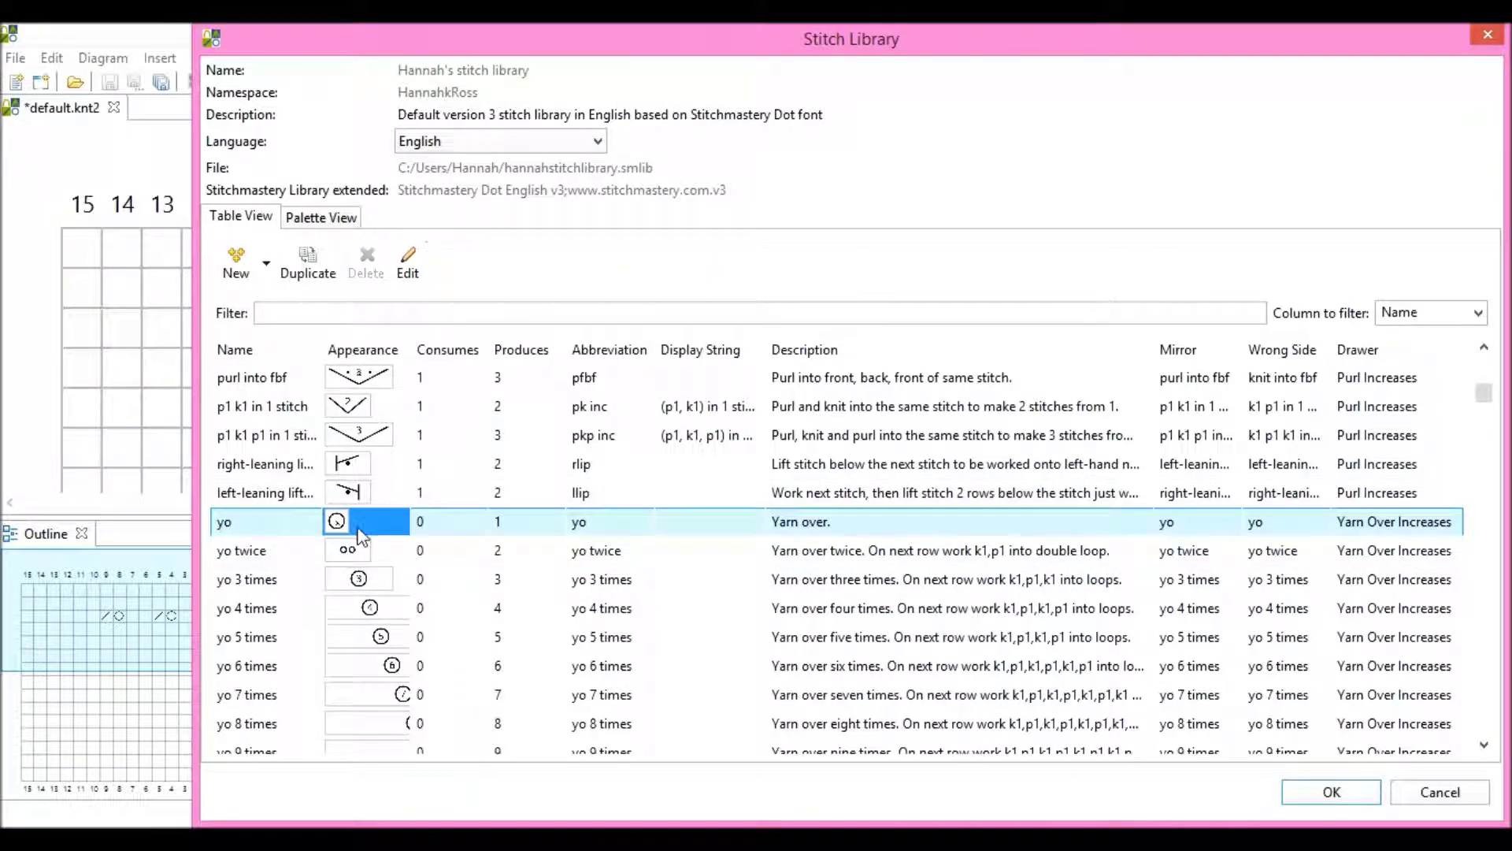
Save the library edits, select the new user library, and close Preferences.
left_click(1301, 791)
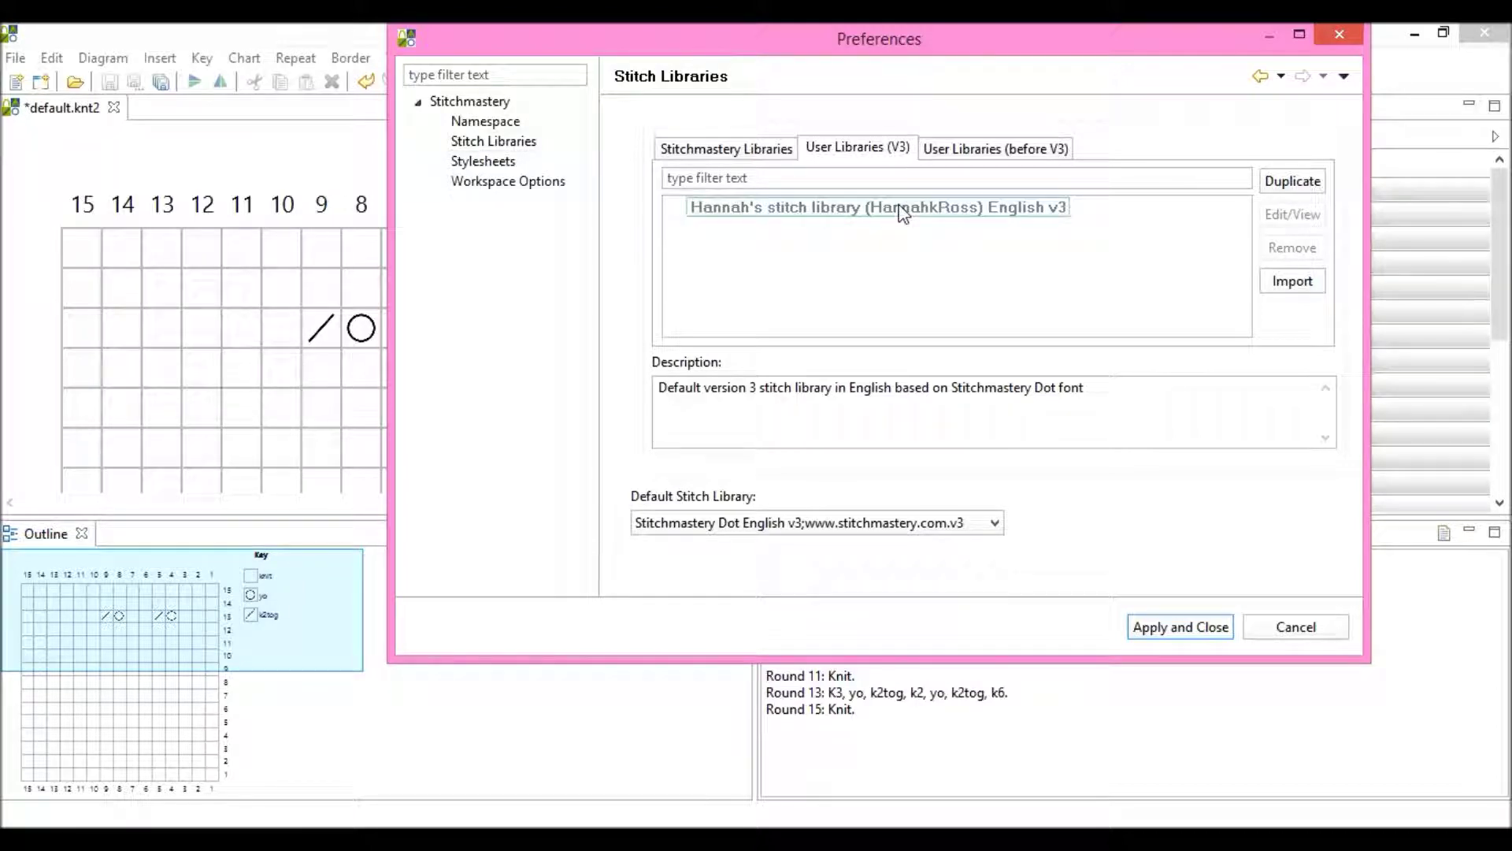
left_click(801, 207)
left_click(1163, 628)
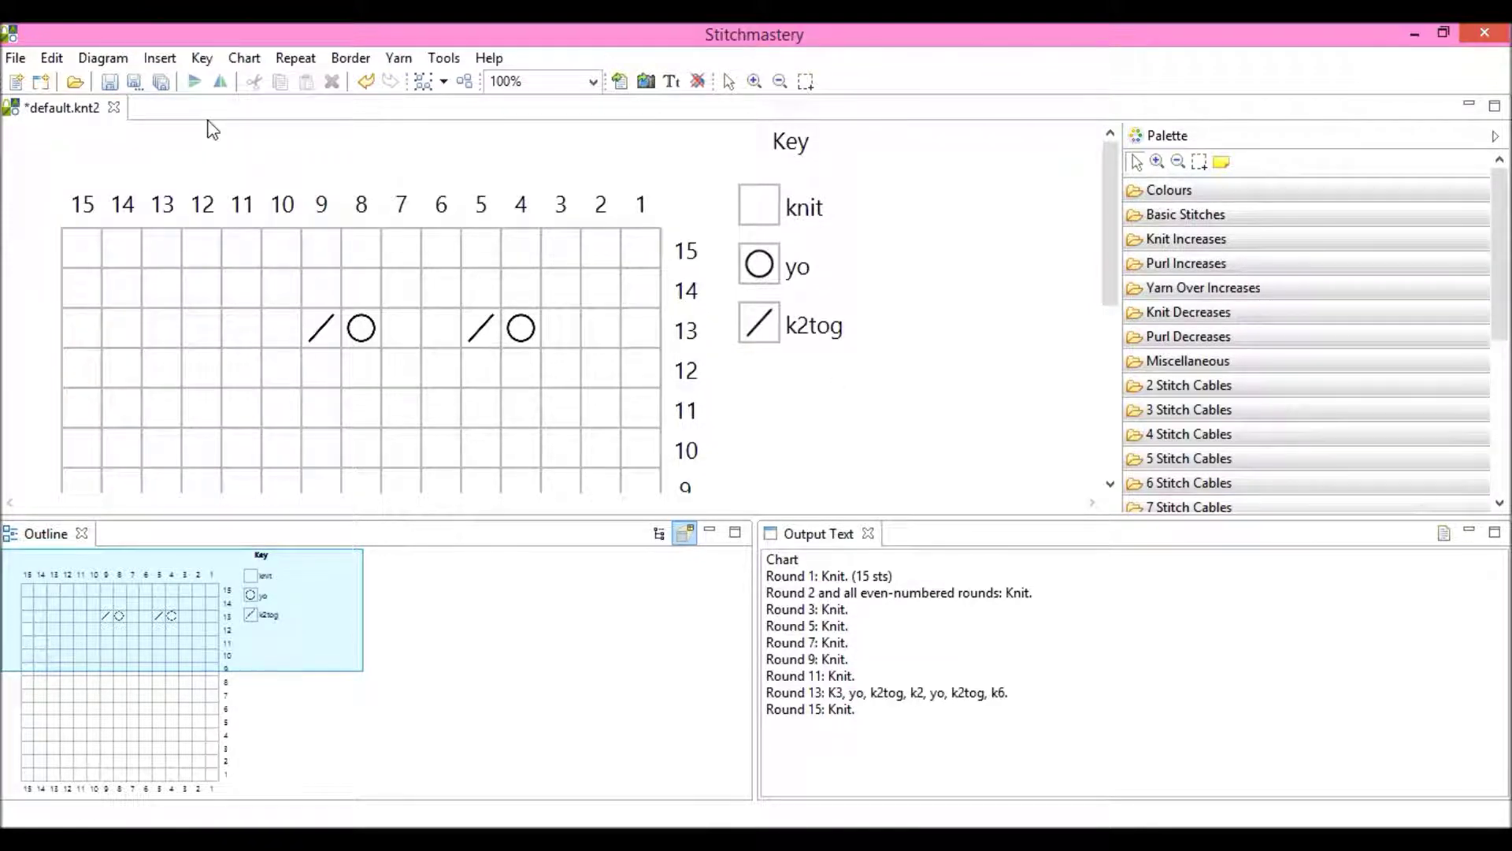
Open the chart's Diagram Properties on the stitch library settings.
left_click(117, 63)
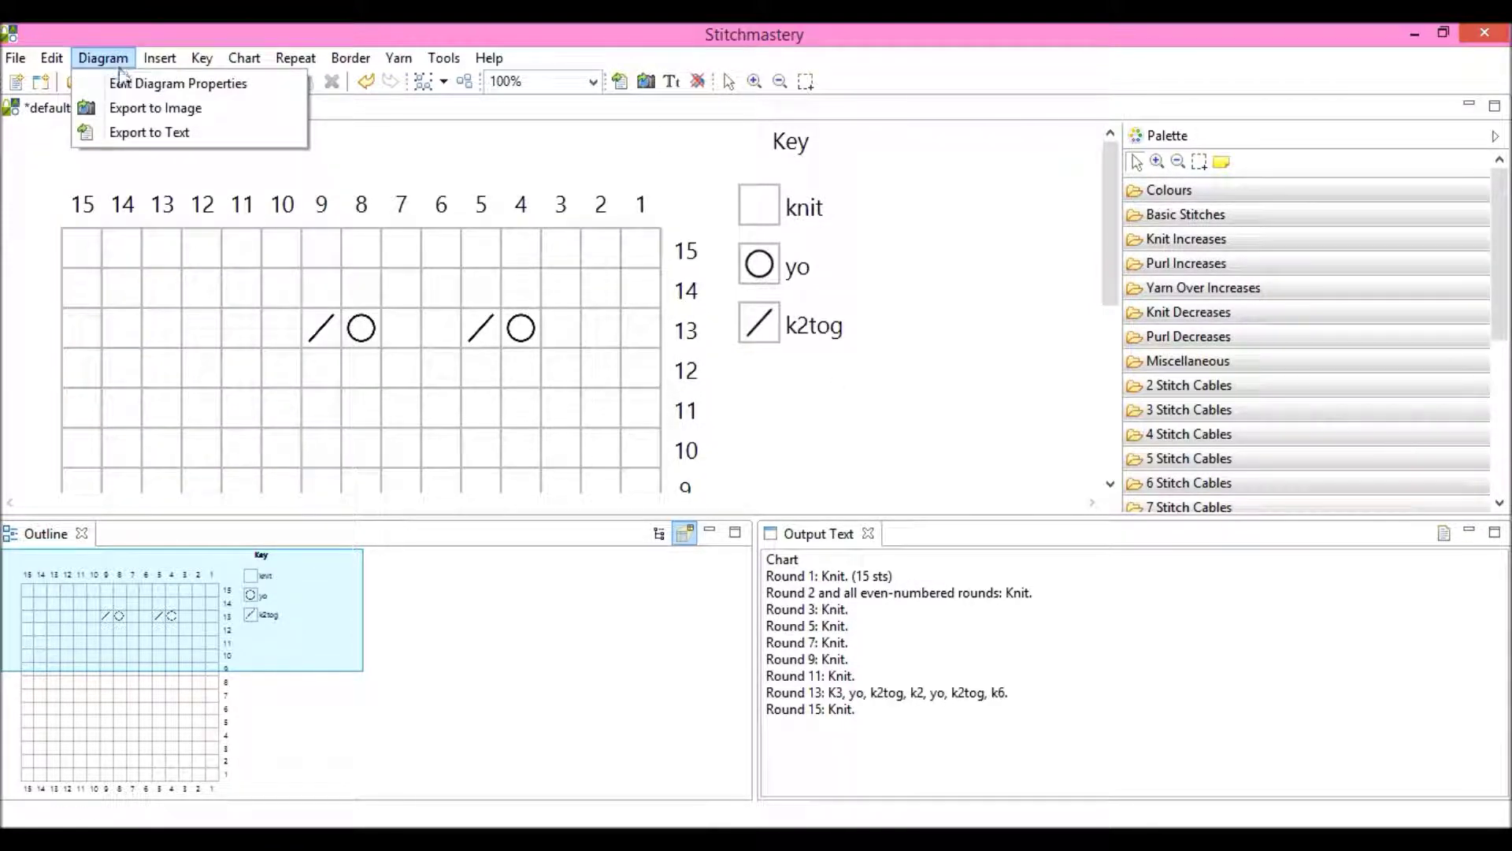
left_click(130, 83)
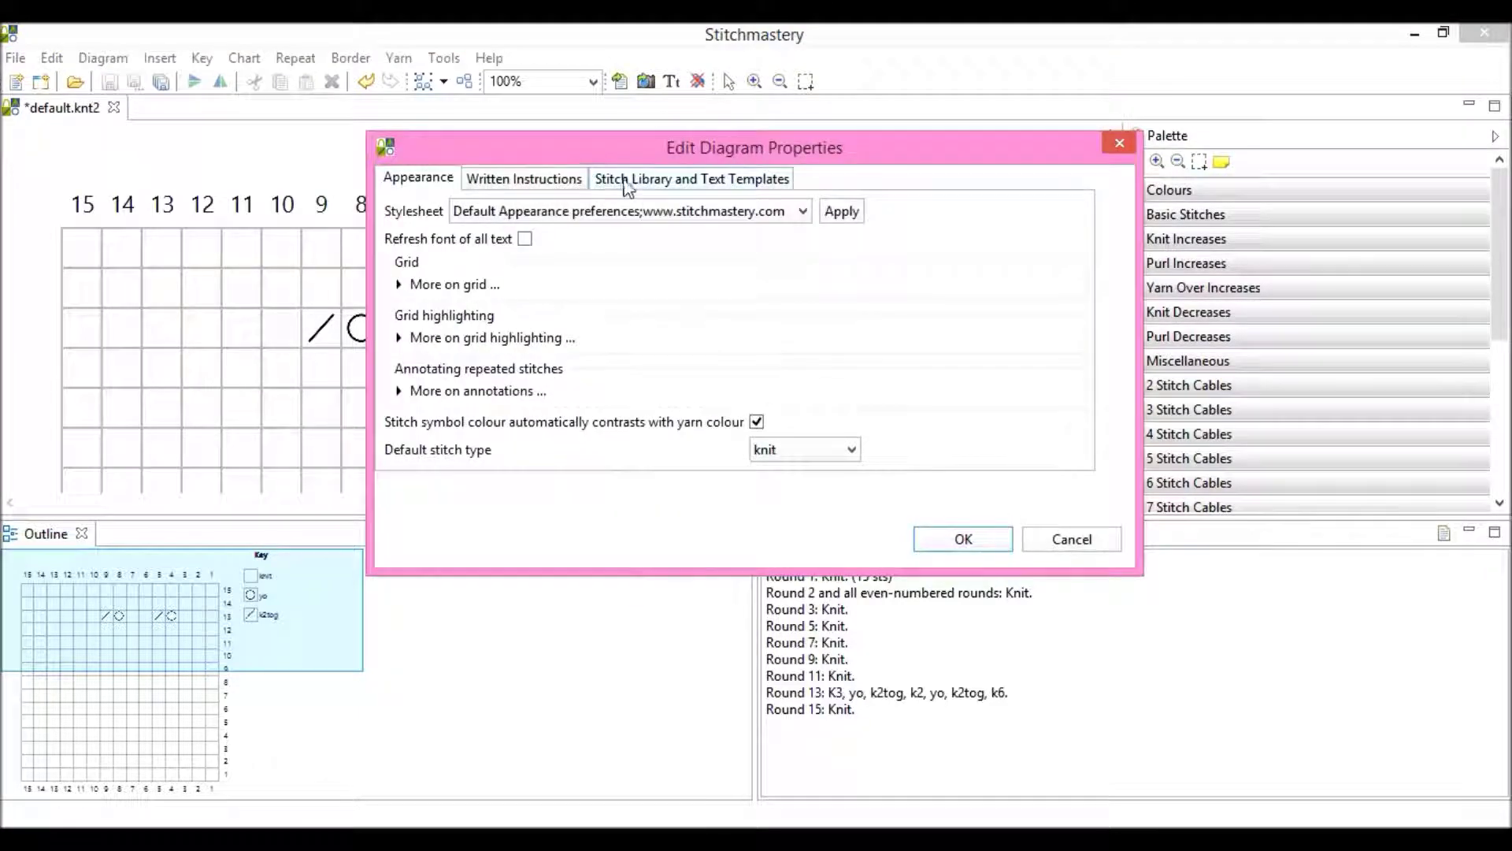
left_click(642, 180)
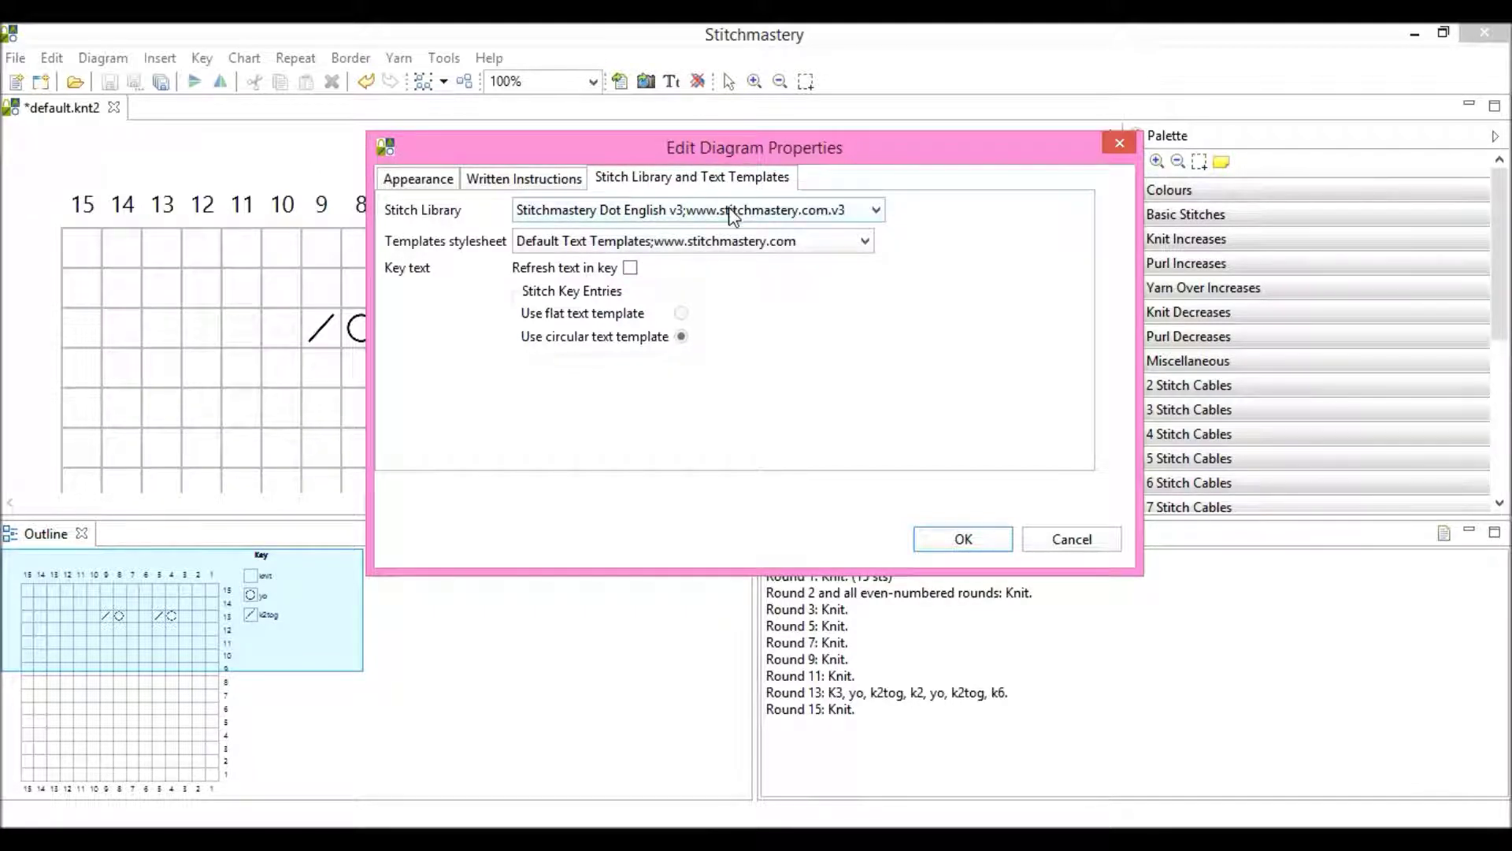
Switch the chart to the new user library with Refresh text in key enabled.
left_click(579, 213)
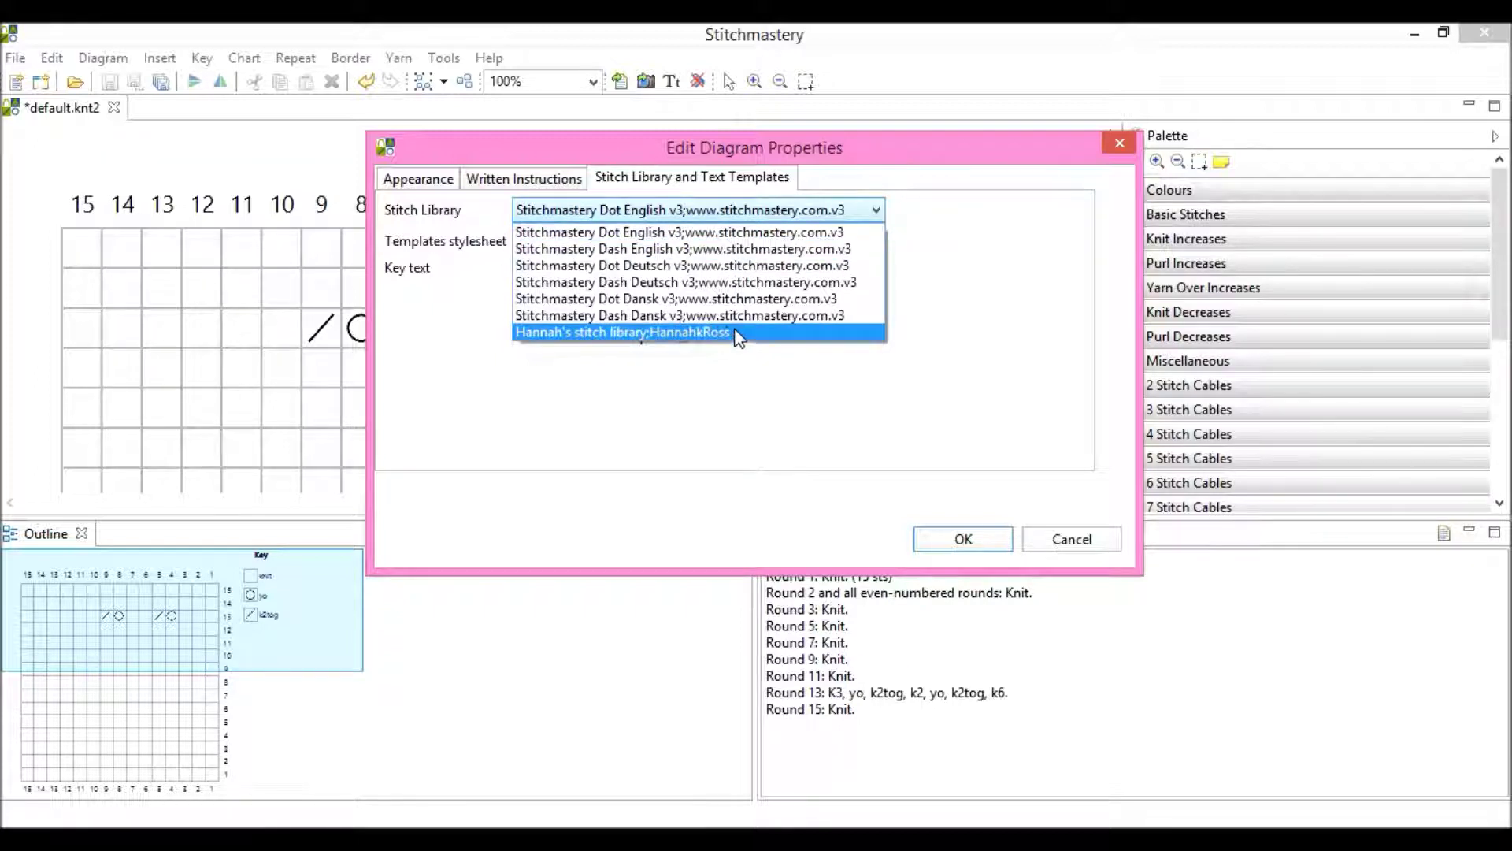
left_click(630, 334)
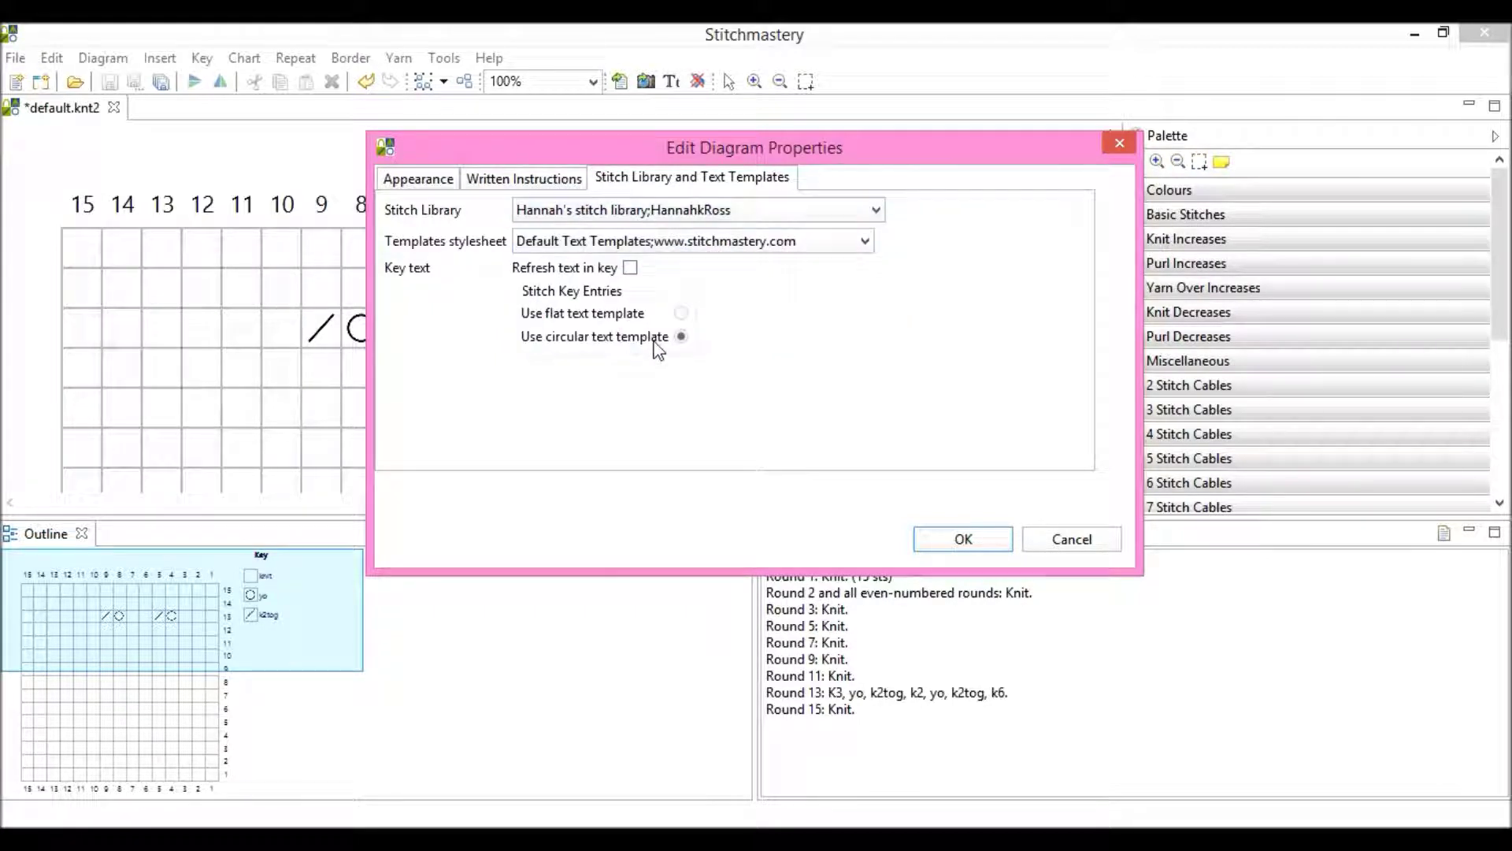
left_click(630, 268)
left_click(975, 543)
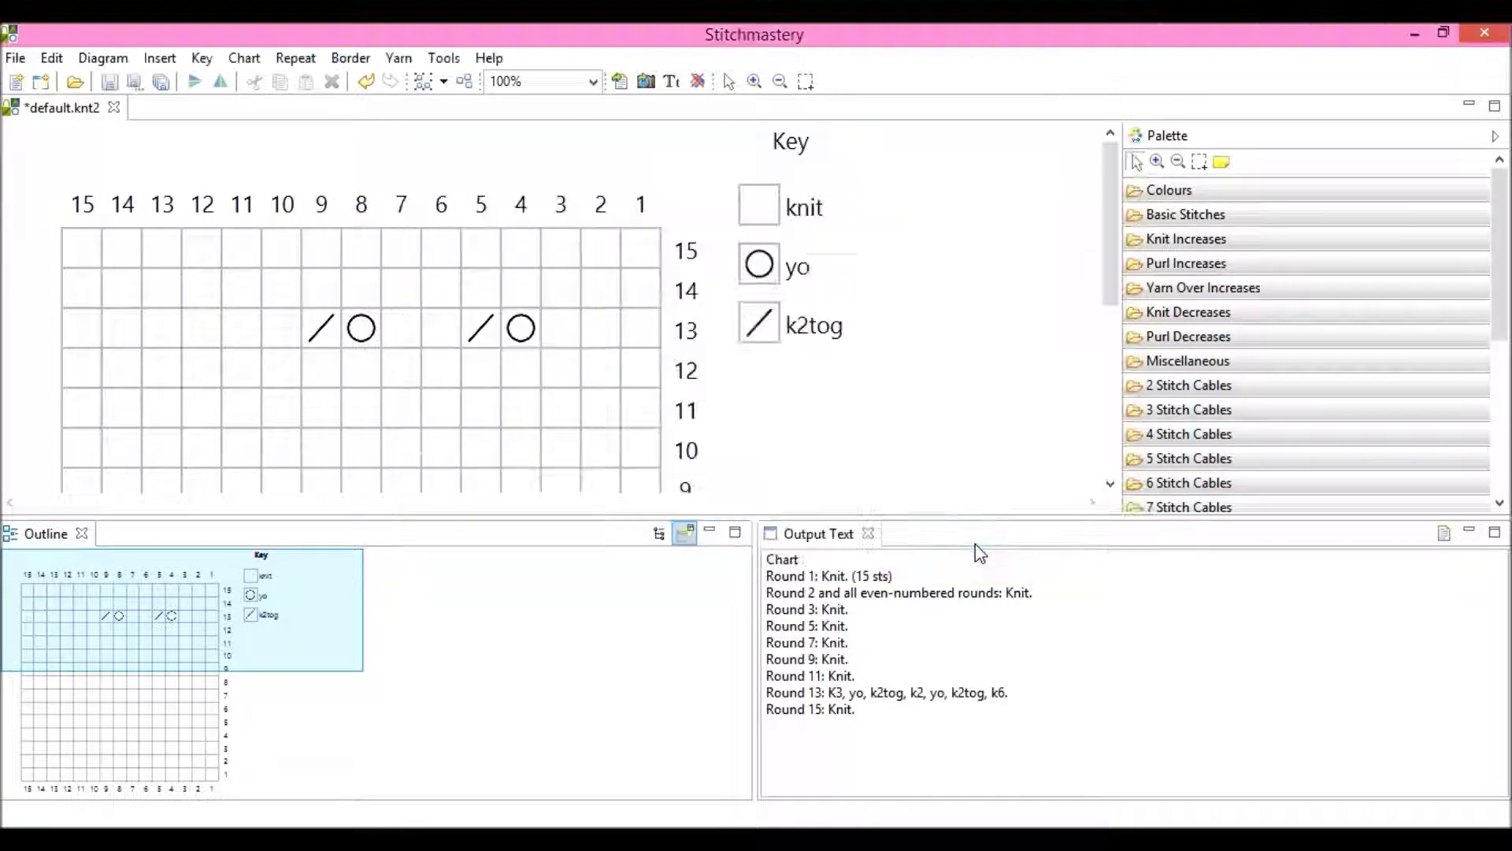